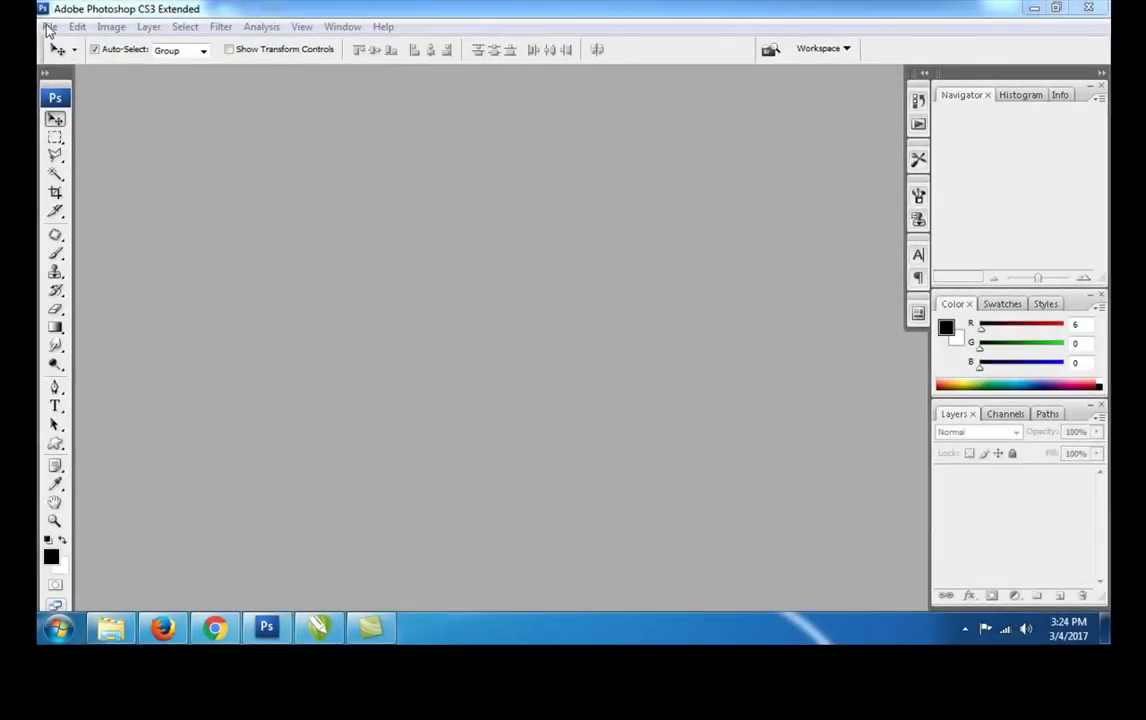
Open Giganotosaurus, Hole-in-the-wall and T_Shirts.jpg from the 3d dino tshirt folder.
{"action": "left_click", "coordinate": [47, 27]}
{"action": "left_click", "coordinate": [52, 59]}
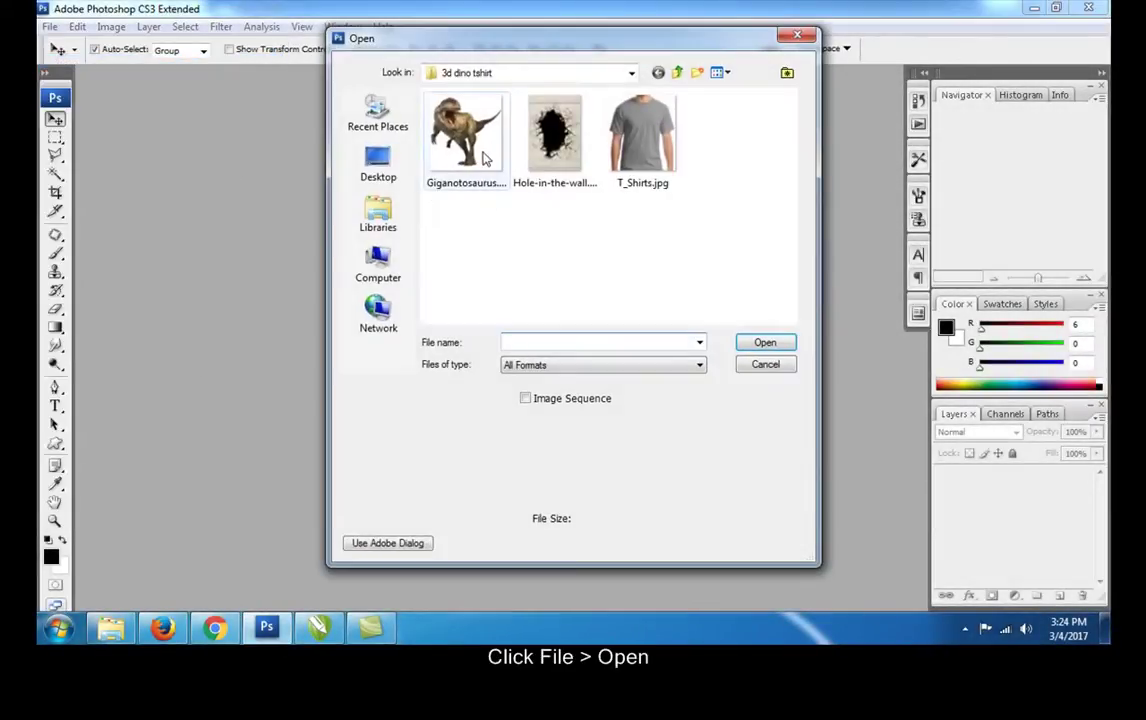
{"action": "left_click", "coordinate": [470, 140]}
{"action": "left_click", "coordinate": [638, 163], "text": "shift"}
{"action": "left_click", "coordinate": [760, 342]}
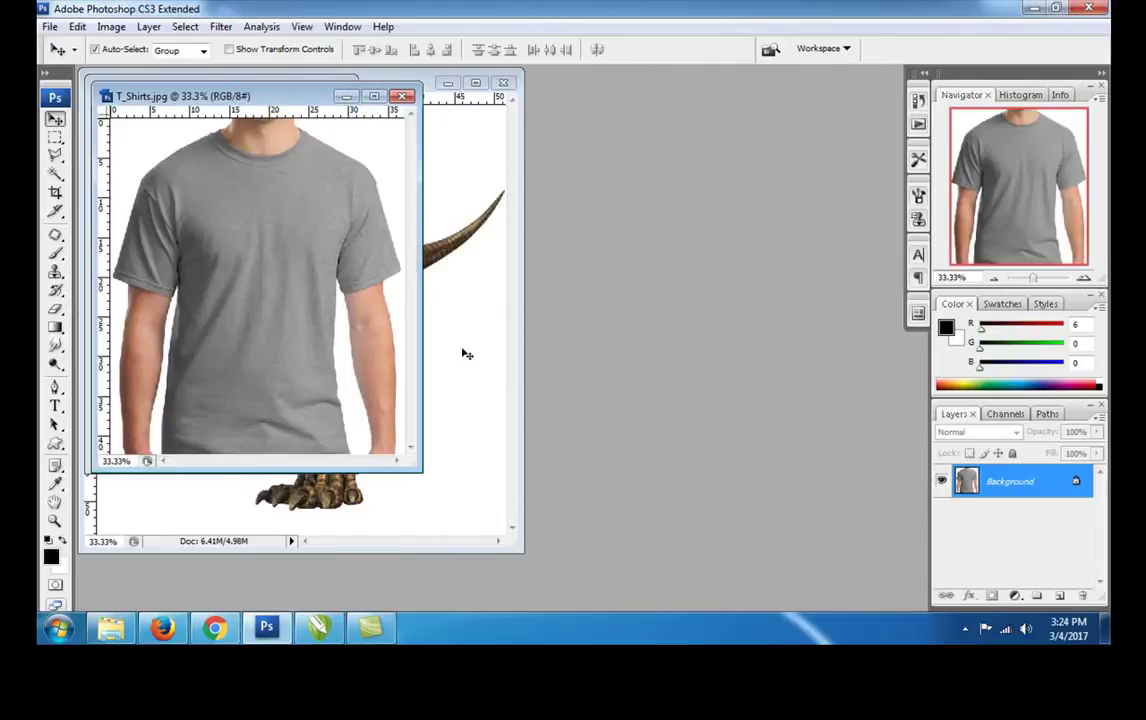
Copy the Hole-in-the-wall image onto T_Shirts.jpg as a new layer and close the hole document.
{"action": "left_click_drag", "start_coordinate": [250, 96], "coordinate": [672, 160]}
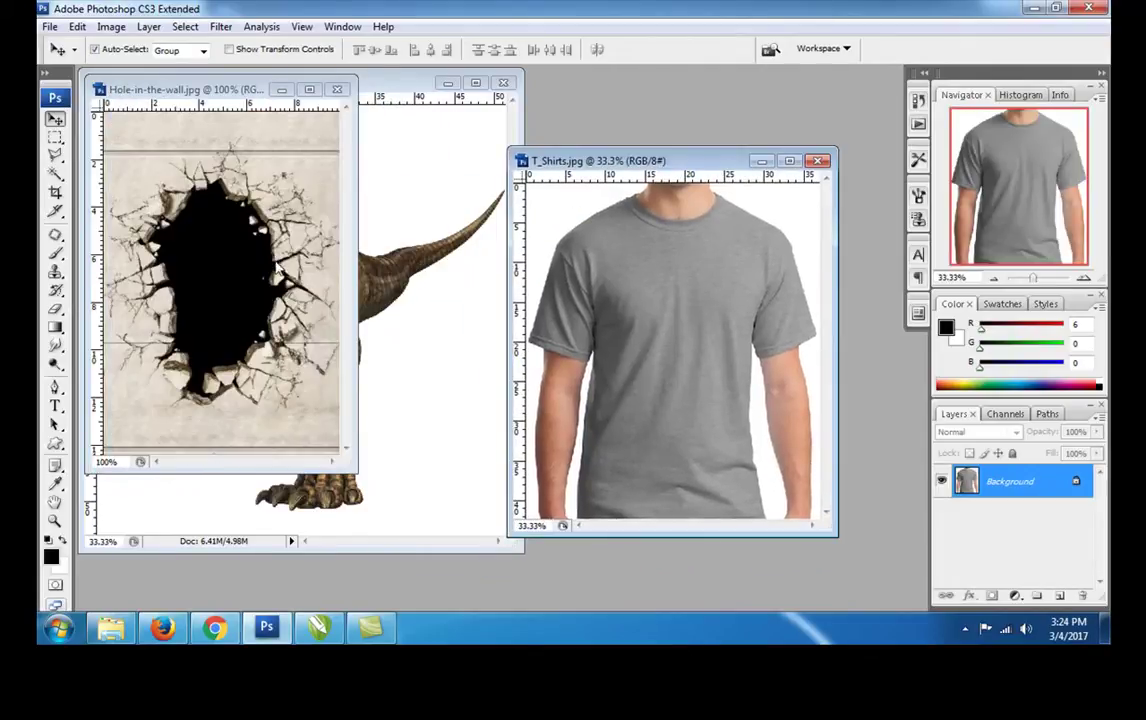
{"action": "left_click", "coordinate": [237, 279]}
{"action": "left_click_drag", "start_coordinate": [237, 279], "coordinate": [616, 300]}
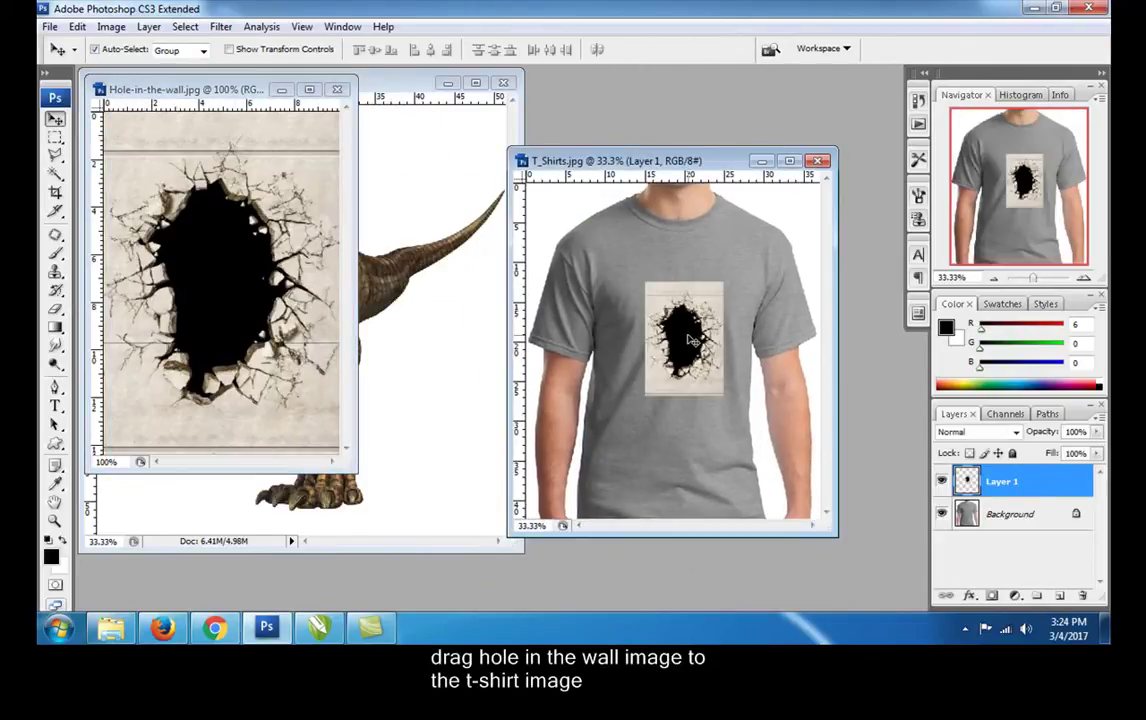
{"action": "left_click", "coordinate": [330, 172]}
{"action": "left_click", "coordinate": [338, 91]}
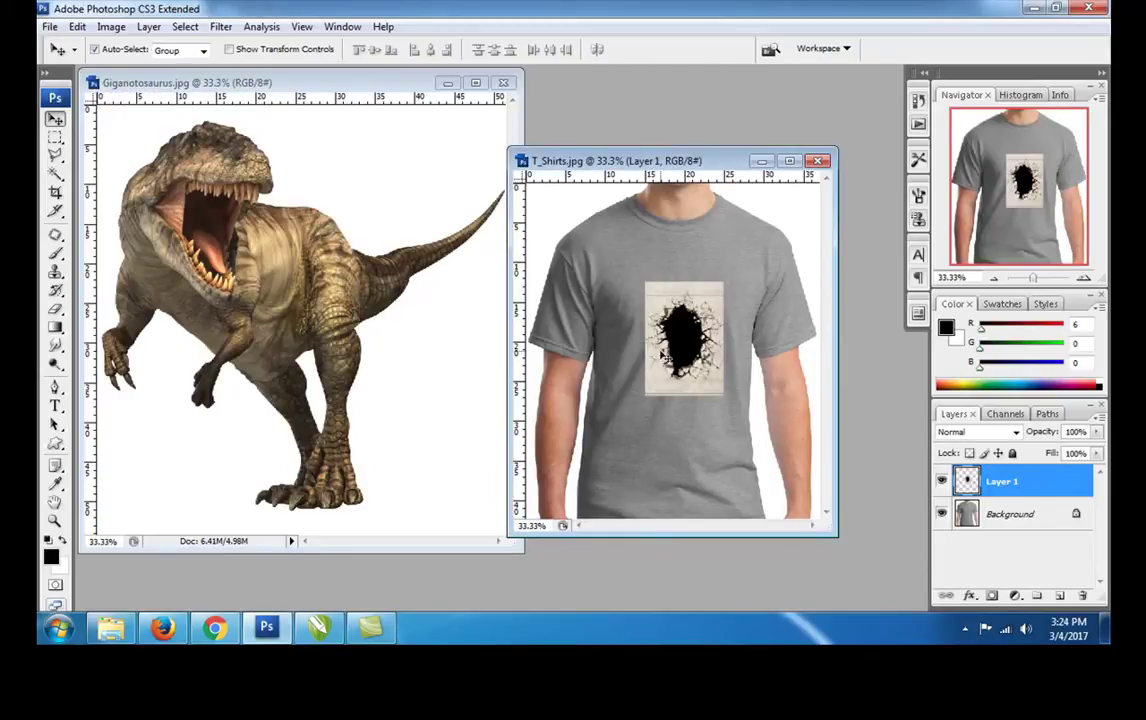
Fit the shirt to the screen and set the hole layer's blend mode to Darken.
{"action": "key", "text": "ctrl+0"}
{"action": "key", "text": "f"}
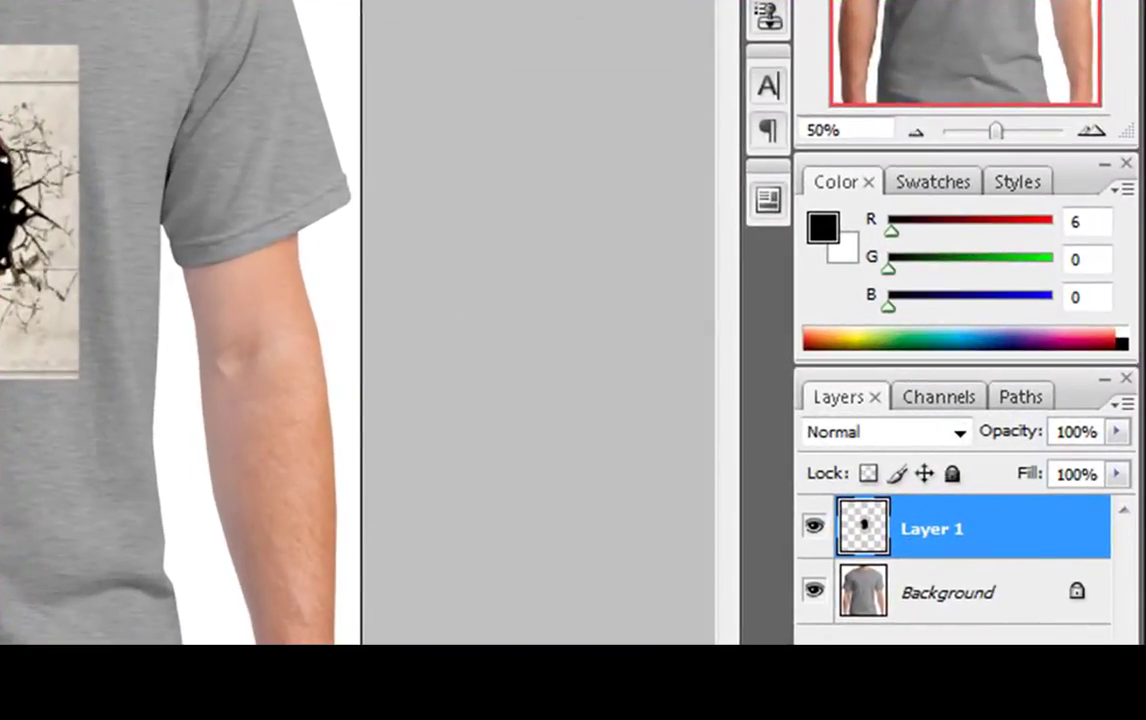
{"action": "left_click", "coordinate": [961, 434]}
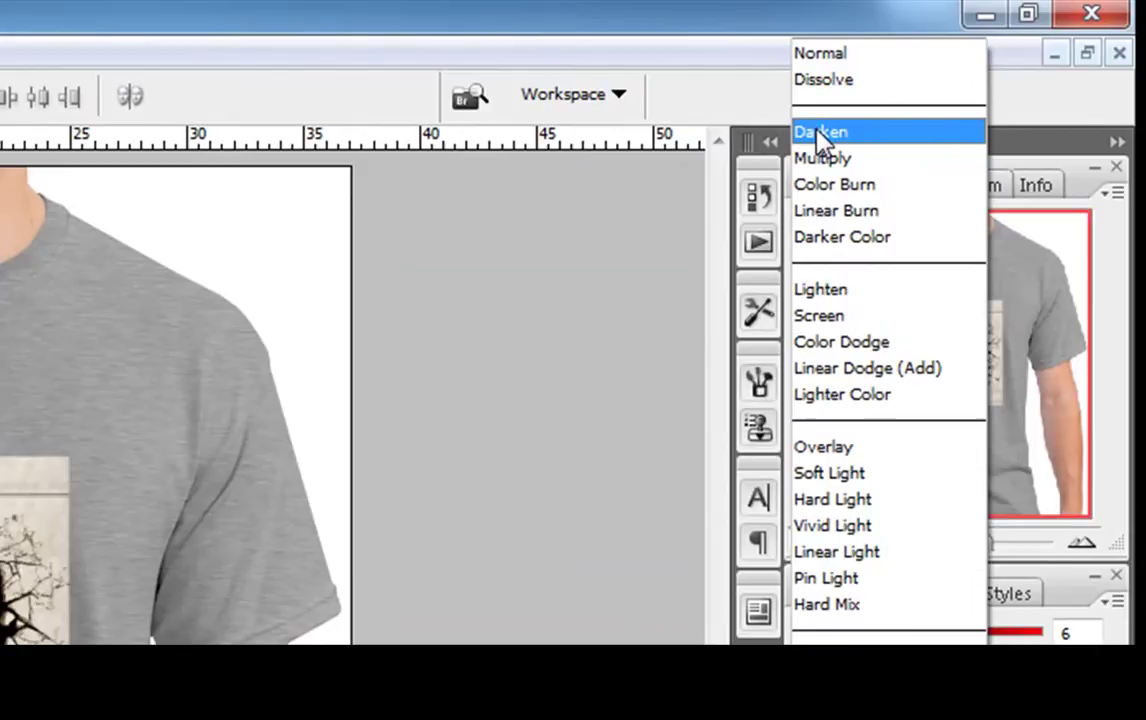
{"action": "left_click", "coordinate": [818, 56]}
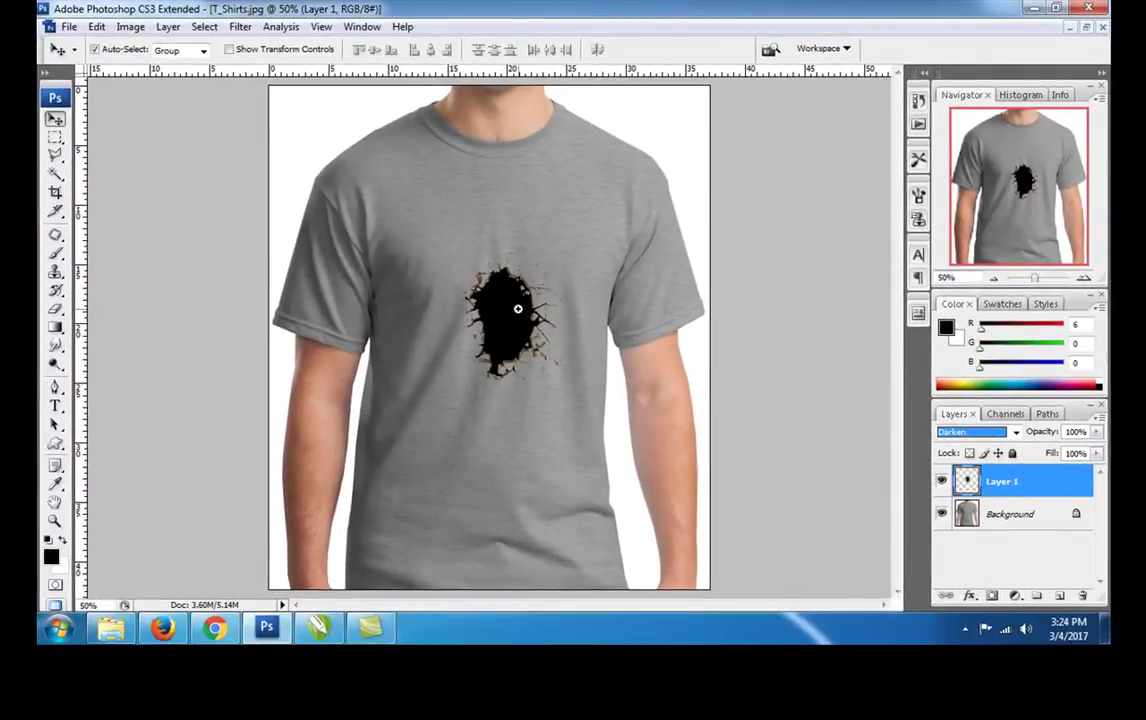
{"action": "left_click", "coordinate": [518, 309], "text": "ctrl"}
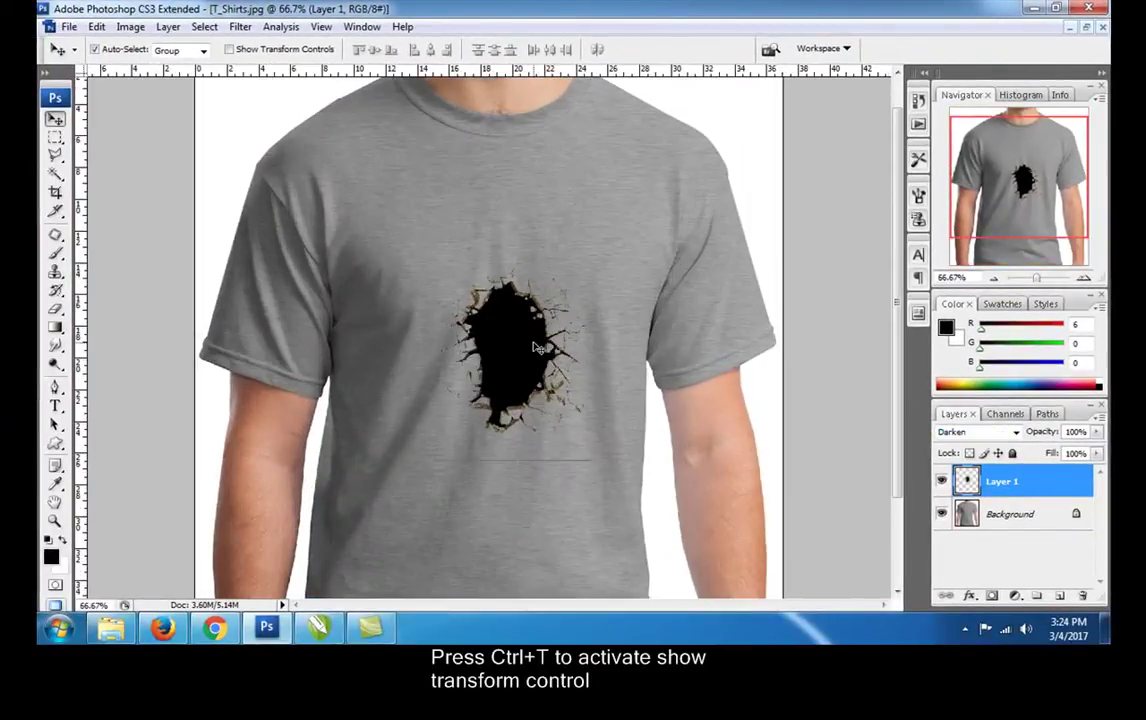
Free-transform the hole to about double size and stretch its left edge wider.
{"action": "key", "text": "ctrl+t"}
{"action": "left_click_drag", "start_coordinate": [592, 236], "coordinate": [705, 146]}
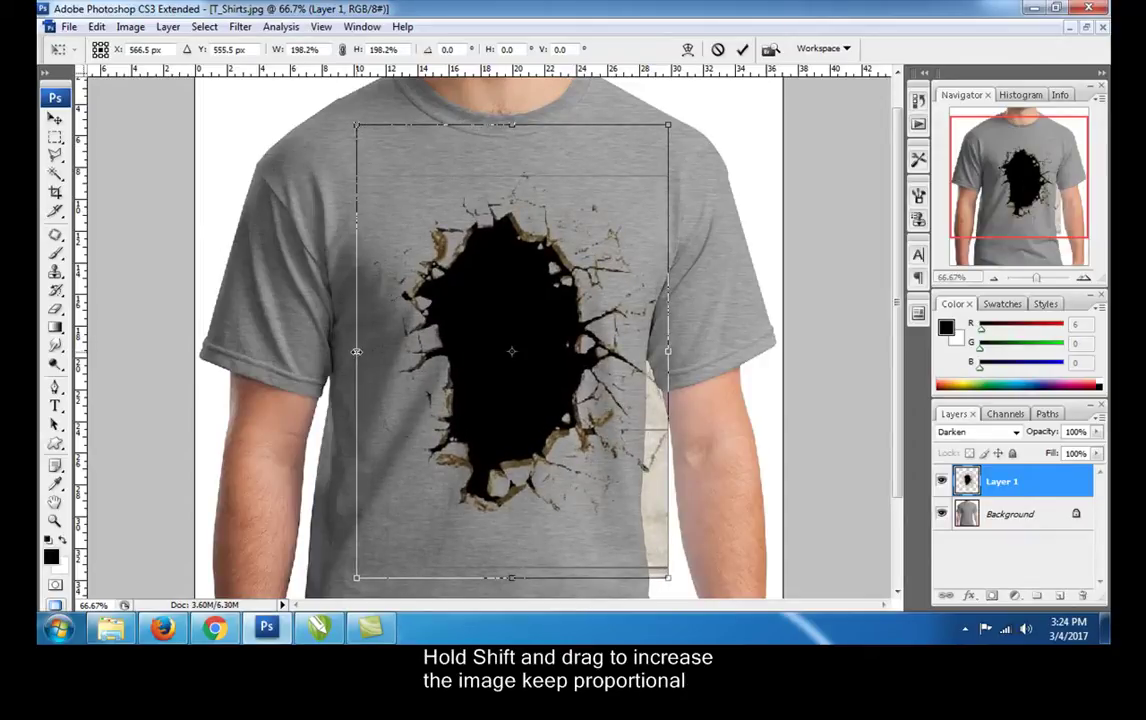
{"action": "left_click_drag", "start_coordinate": [356, 351], "coordinate": [287, 349]}
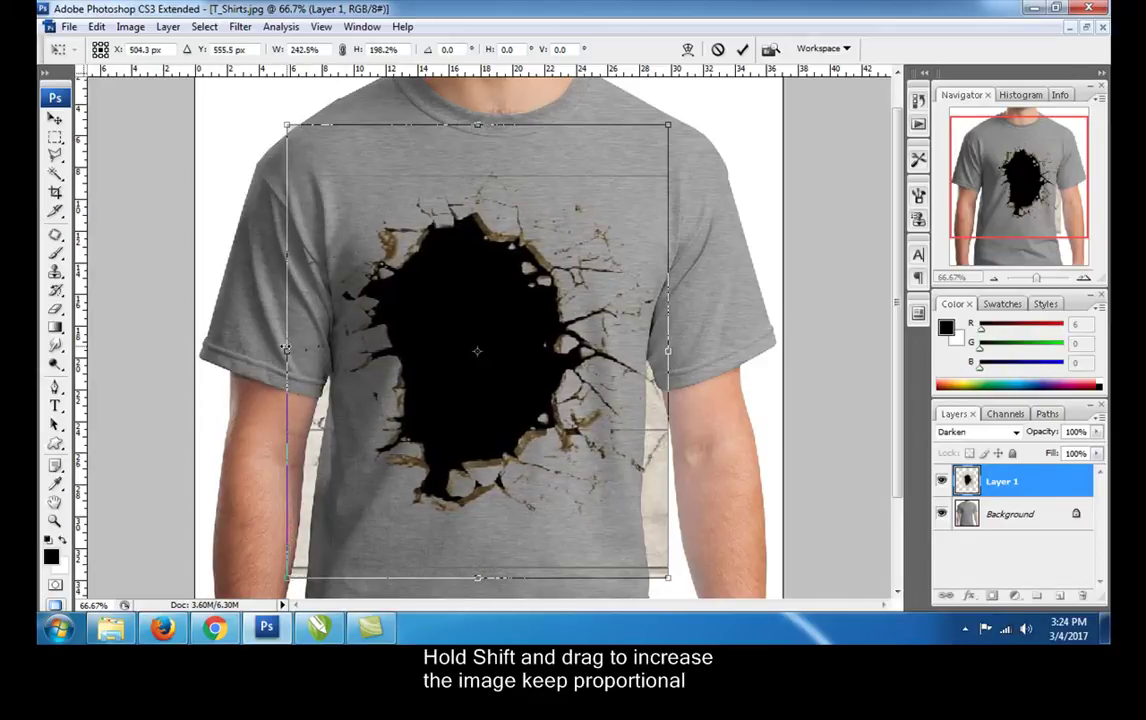
{"action": "key", "text": "Return"}
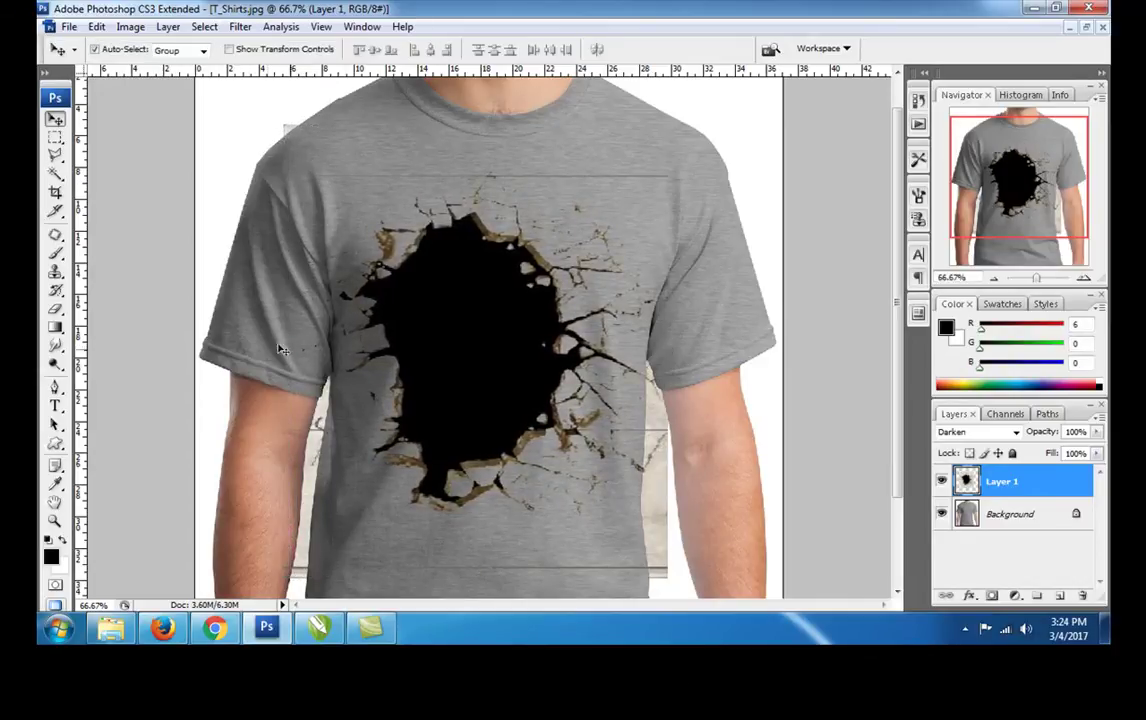
{"action": "left_click", "coordinate": [56, 311]}
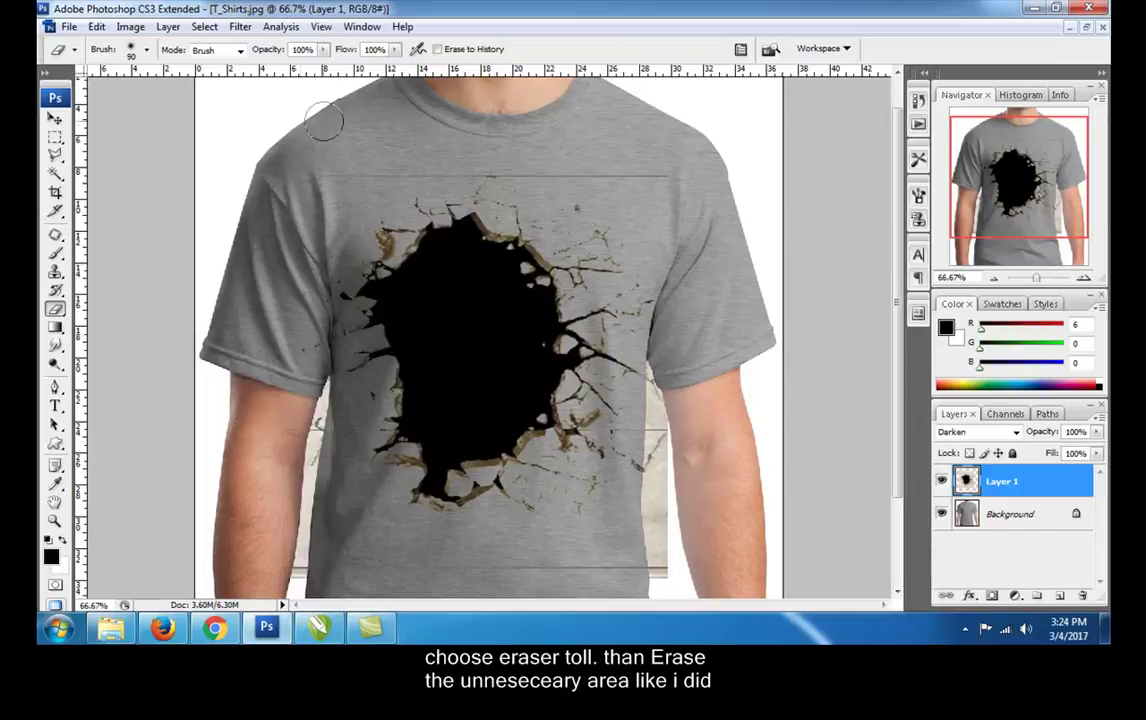
With a 90 px eraser, remove the faint horizontal line and the beige strip beside the left arm.
{"action": "key", "text": "bracketright"}
{"action": "key", "text": "bracketright"}
{"action": "mouse_move", "coordinate": [317, 180]}
{"action": "left_mouse_down"}
{"action": "mouse_move", "coordinate": [466, 164]}
{"action": "mouse_move", "coordinate": [668, 166]}
{"action": "left_mouse_up"}
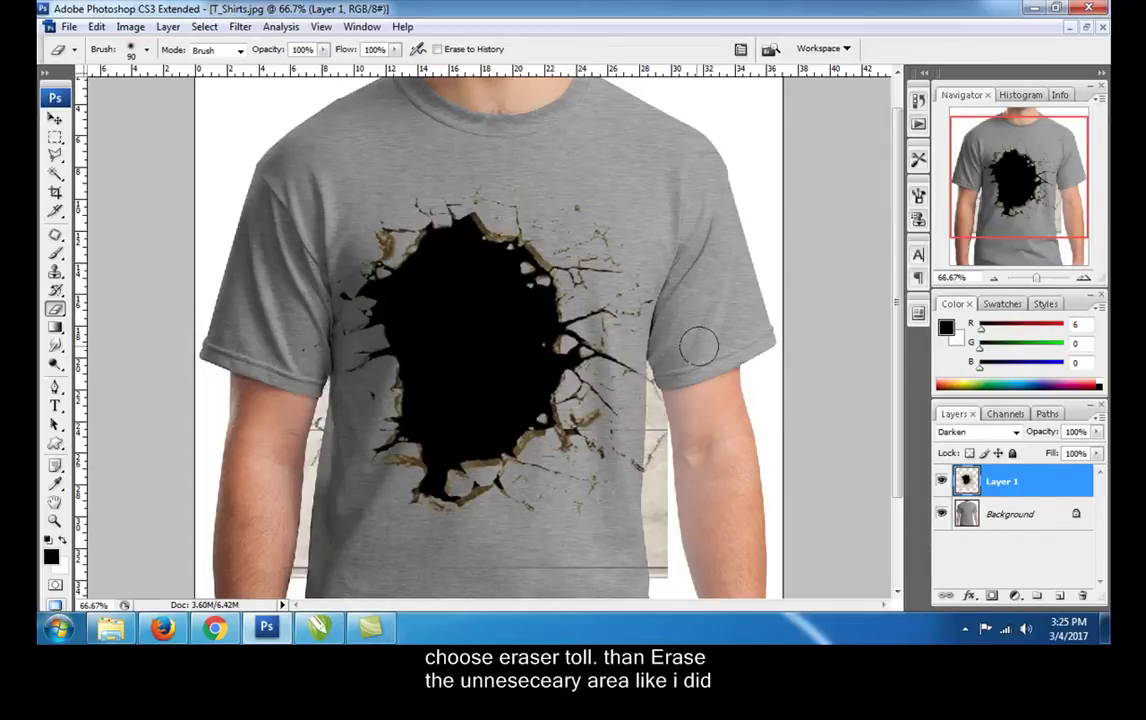
{"action": "mouse_move", "coordinate": [666, 370]}
{"action": "left_mouse_down"}
{"action": "mouse_move", "coordinate": [650, 530]}
{"action": "mouse_move", "coordinate": [560, 548]}
{"action": "mouse_move", "coordinate": [362, 552]}
{"action": "mouse_move", "coordinate": [270, 520]}
{"action": "mouse_move", "coordinate": [310, 490]}
{"action": "mouse_move", "coordinate": [290, 365]}
{"action": "mouse_move", "coordinate": [290, 404]}
{"action": "mouse_move", "coordinate": [357, 512]}
{"action": "mouse_move", "coordinate": [333, 405]}
{"action": "mouse_move", "coordinate": [345, 404]}
{"action": "mouse_move", "coordinate": [327, 397]}
{"action": "mouse_move", "coordinate": [393, 350]}
{"action": "left_mouse_up"}
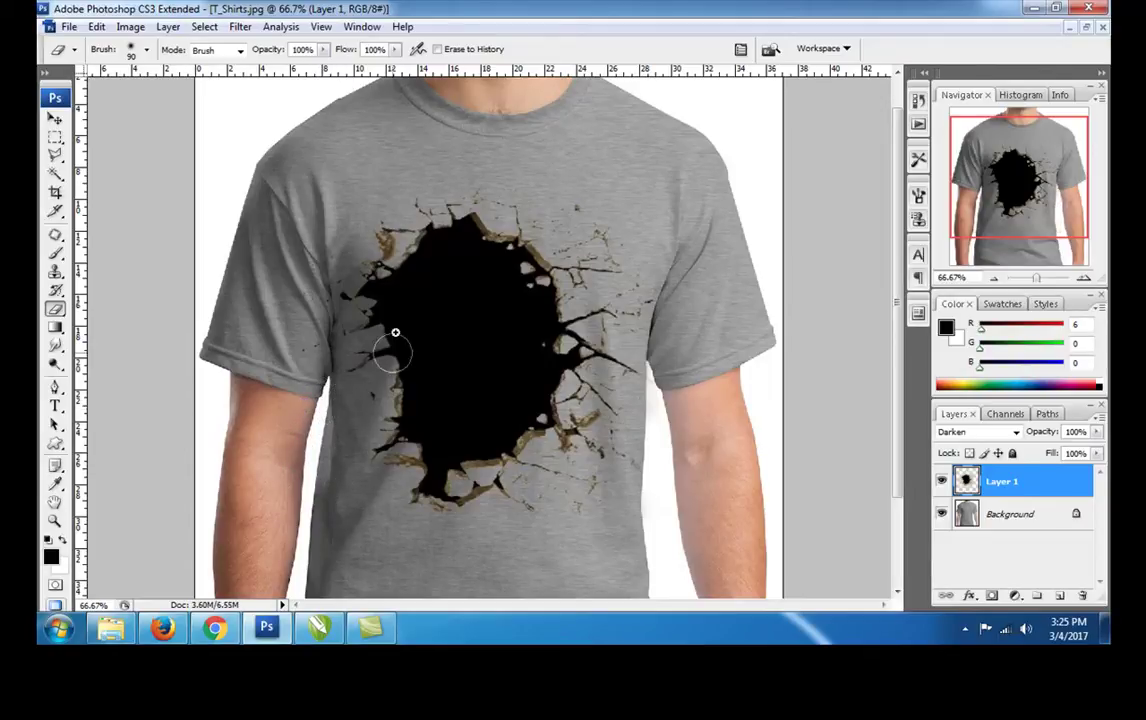
Erase speckles near the left sleeve, then brown upper-left crack pixels with a 40 px brush.
{"action": "left_click", "coordinate": [675, 523], "text": "ctrl"}
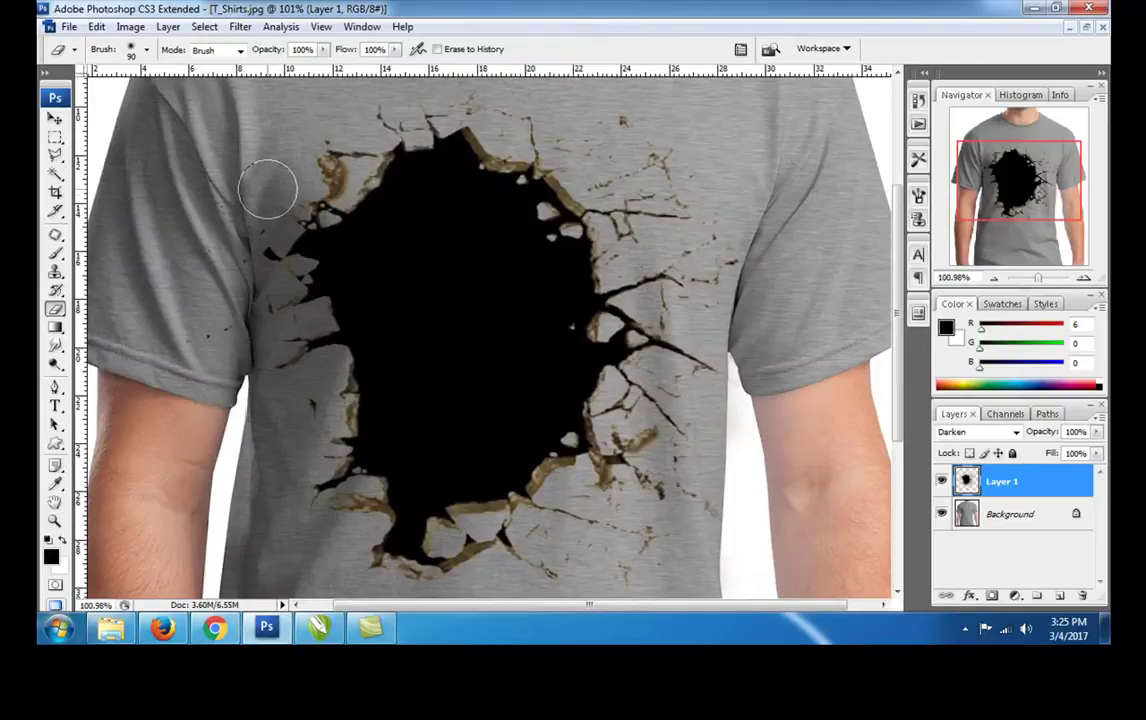
{"action": "mouse_move", "coordinate": [230, 207]}
{"action": "left_mouse_down"}
{"action": "mouse_move", "coordinate": [230, 263]}
{"action": "mouse_move", "coordinate": [212, 302]}
{"action": "mouse_move", "coordinate": [238, 340]}
{"action": "mouse_move", "coordinate": [254, 452]}
{"action": "left_mouse_up"}
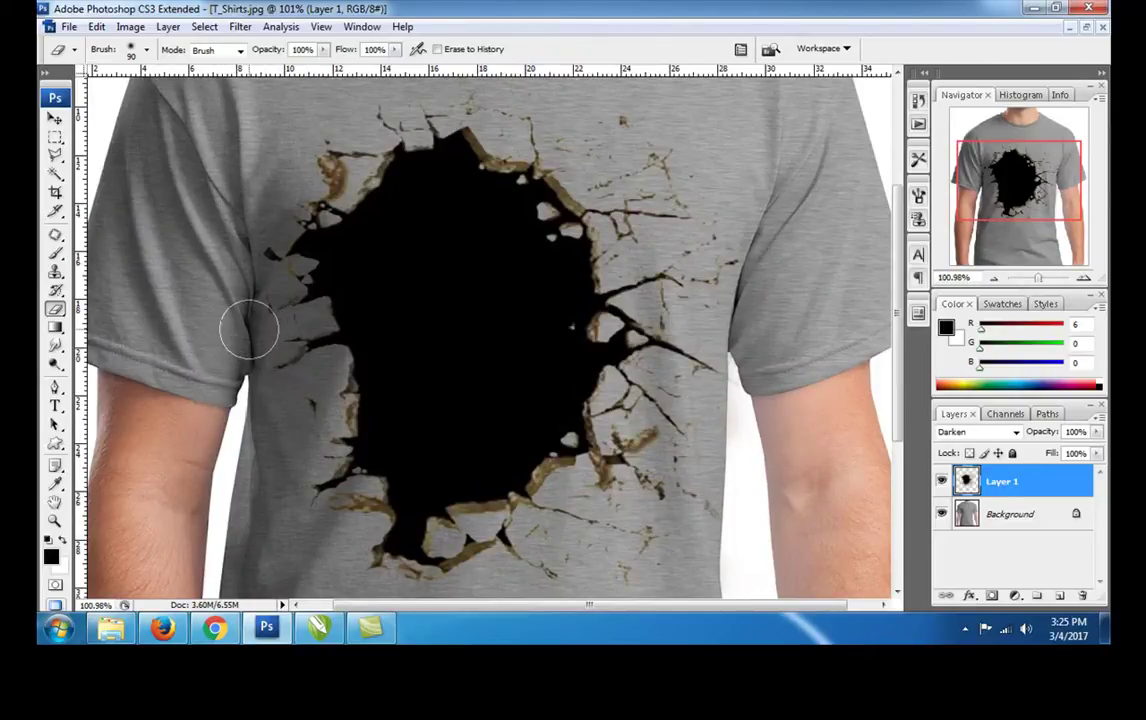
{"action": "key", "text": "bracketleft"}
{"action": "key", "text": "bracketleft"}
{"action": "key", "text": "bracketleft"}
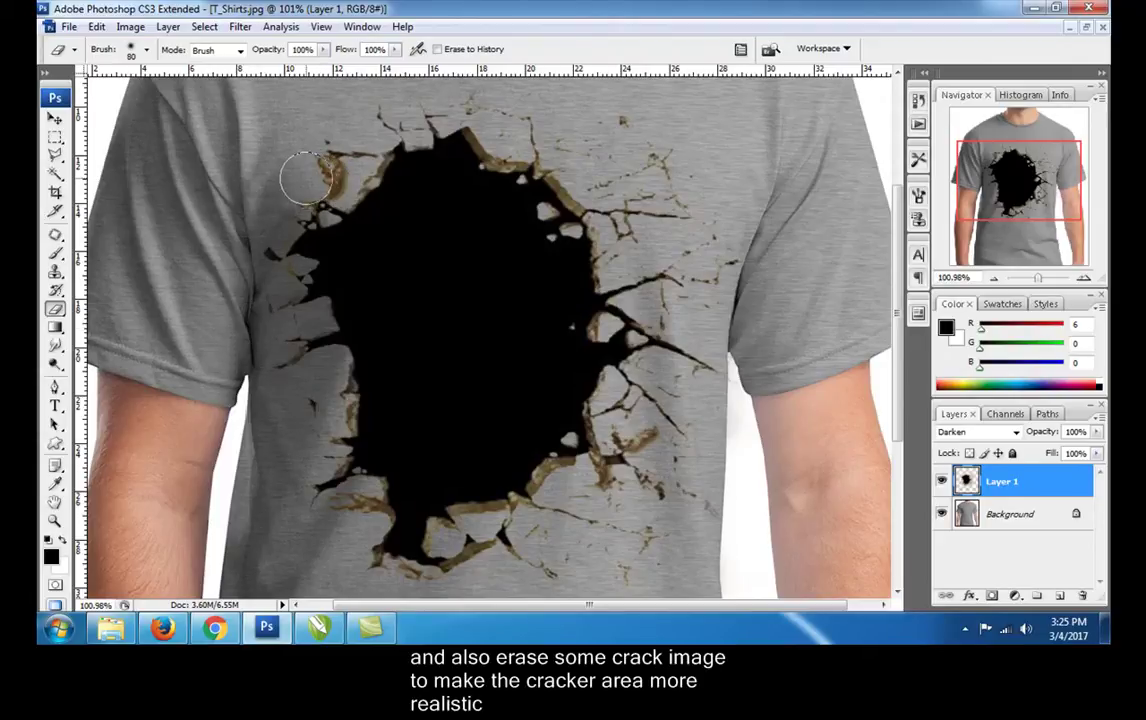
{"action": "key", "text": "bracketleft"}
{"action": "key", "text": "bracketleft"}
{"action": "left_click_drag", "start_coordinate": [343, 174], "coordinate": [313, 163]}
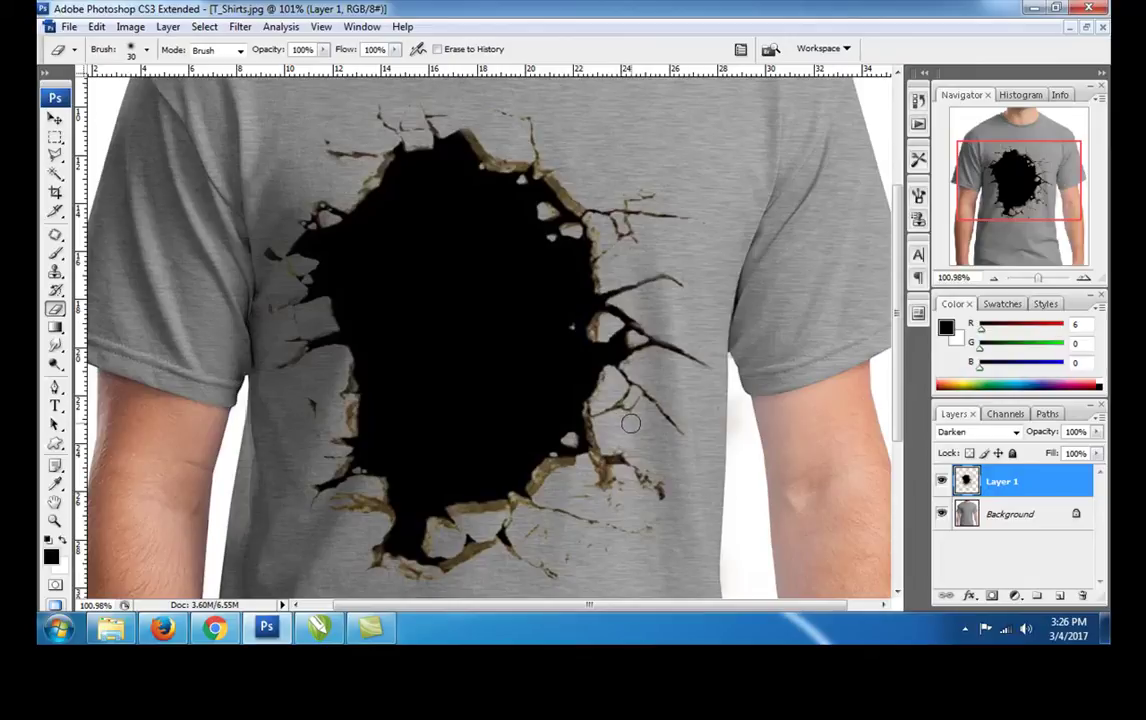
Lighten the black ink and brown crack areas on the hole's right side.
{"action": "left_click_drag", "start_coordinate": [530, 248], "coordinate": [770, 482]}
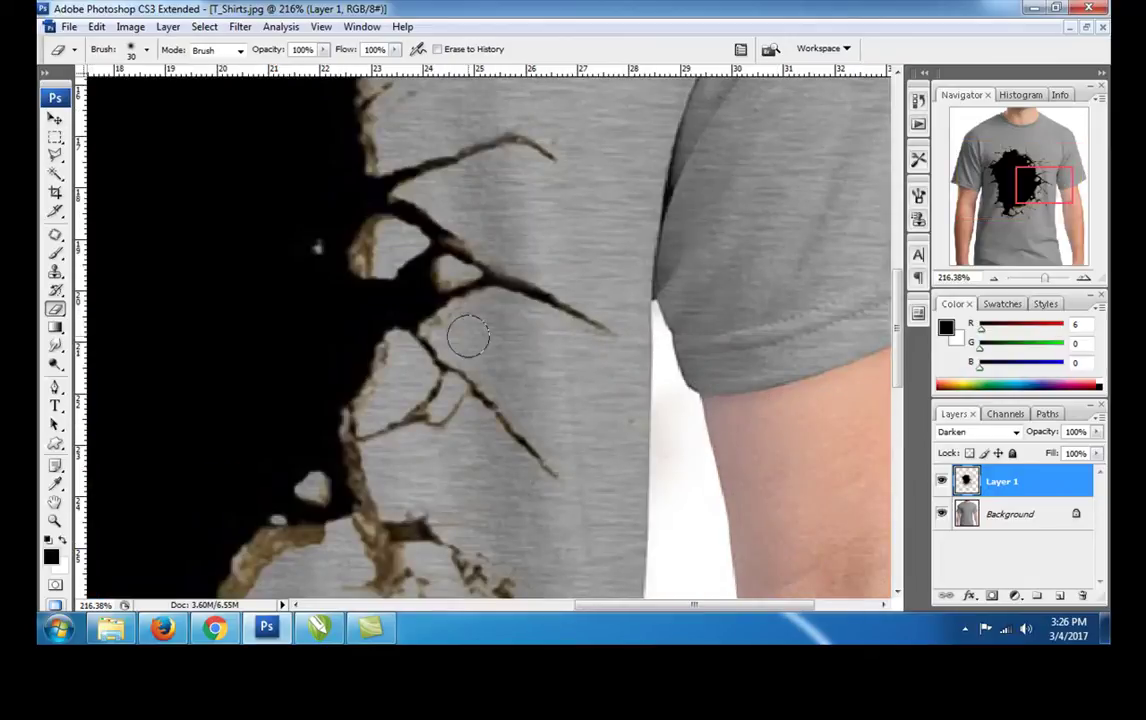
{"action": "mouse_move", "coordinate": [440, 325]}
{"action": "left_mouse_down"}
{"action": "mouse_move", "coordinate": [471, 310]}
{"action": "mouse_move", "coordinate": [476, 448]}
{"action": "mouse_move", "coordinate": [512, 328]}
{"action": "left_mouse_up"}
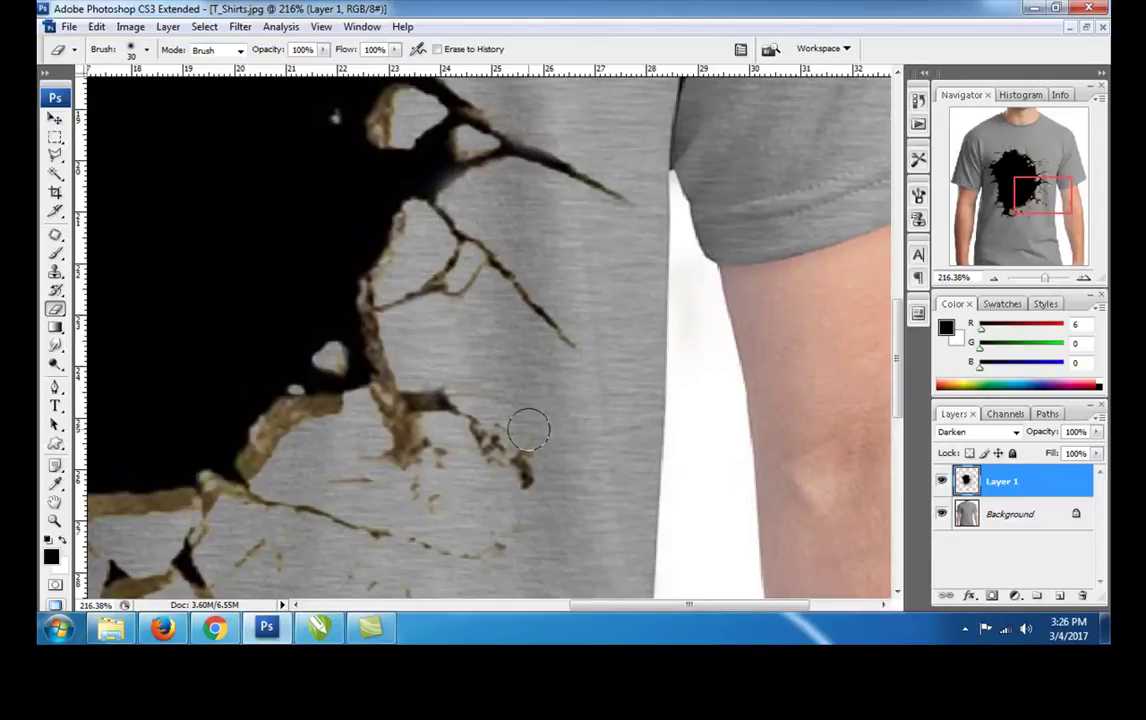
{"action": "mouse_move", "coordinate": [443, 466]}
{"action": "left_mouse_down"}
{"action": "mouse_move", "coordinate": [404, 435]}
{"action": "mouse_move", "coordinate": [384, 448]}
{"action": "mouse_move", "coordinate": [422, 486]}
{"action": "mouse_move", "coordinate": [374, 472]}
{"action": "mouse_move", "coordinate": [404, 430]}
{"action": "mouse_move", "coordinate": [414, 435]}
{"action": "mouse_move", "coordinate": [430, 397]}
{"action": "mouse_move", "coordinate": [409, 386]}
{"action": "mouse_move", "coordinate": [504, 455]}
{"action": "mouse_move", "coordinate": [504, 425]}
{"action": "left_mouse_up"}
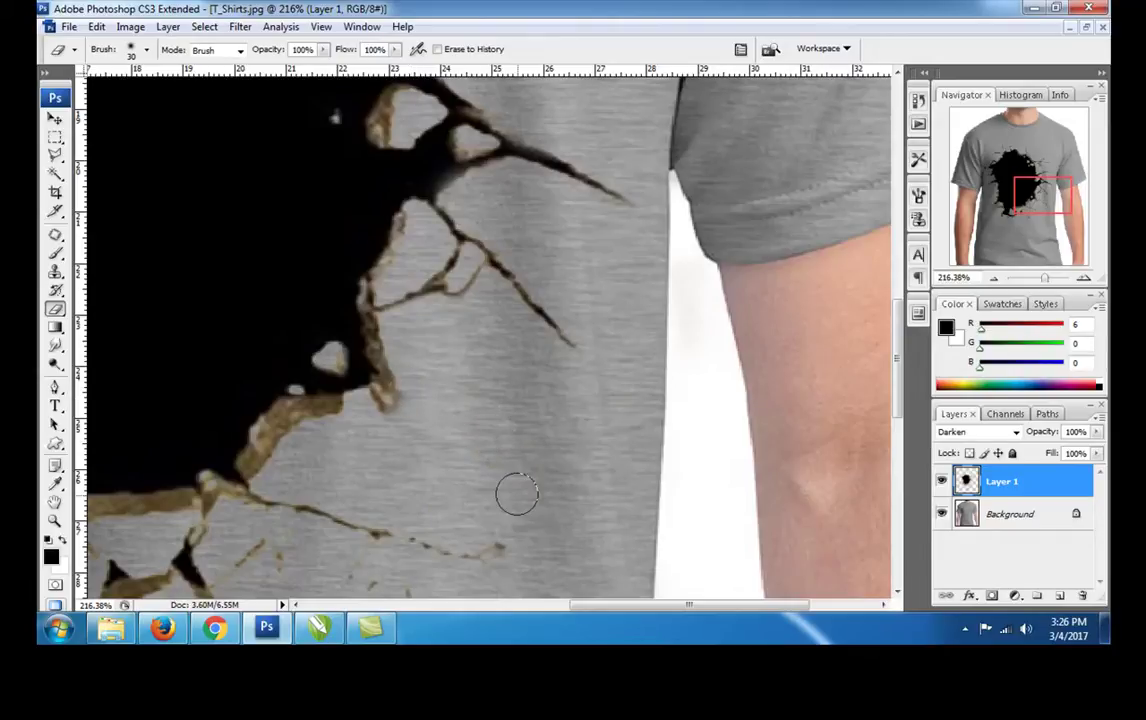
{"action": "left_click_drag", "start_coordinate": [526, 521], "coordinate": [616, 374]}
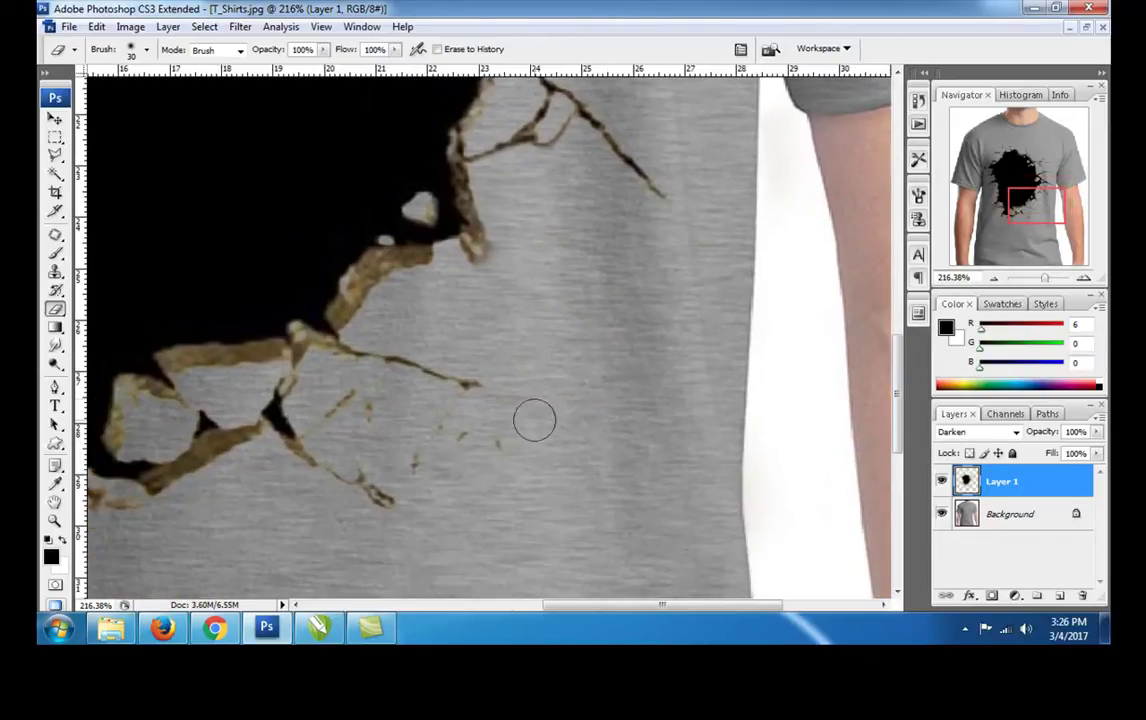
Erase faint crack specks and the lower crack tail, switching to a 15 px brush.
{"action": "mouse_move", "coordinate": [424, 427]}
{"action": "left_mouse_down"}
{"action": "mouse_move", "coordinate": [455, 409]}
{"action": "mouse_move", "coordinate": [427, 466]}
{"action": "mouse_move", "coordinate": [358, 404]}
{"action": "mouse_move", "coordinate": [324, 427]}
{"action": "left_mouse_up"}
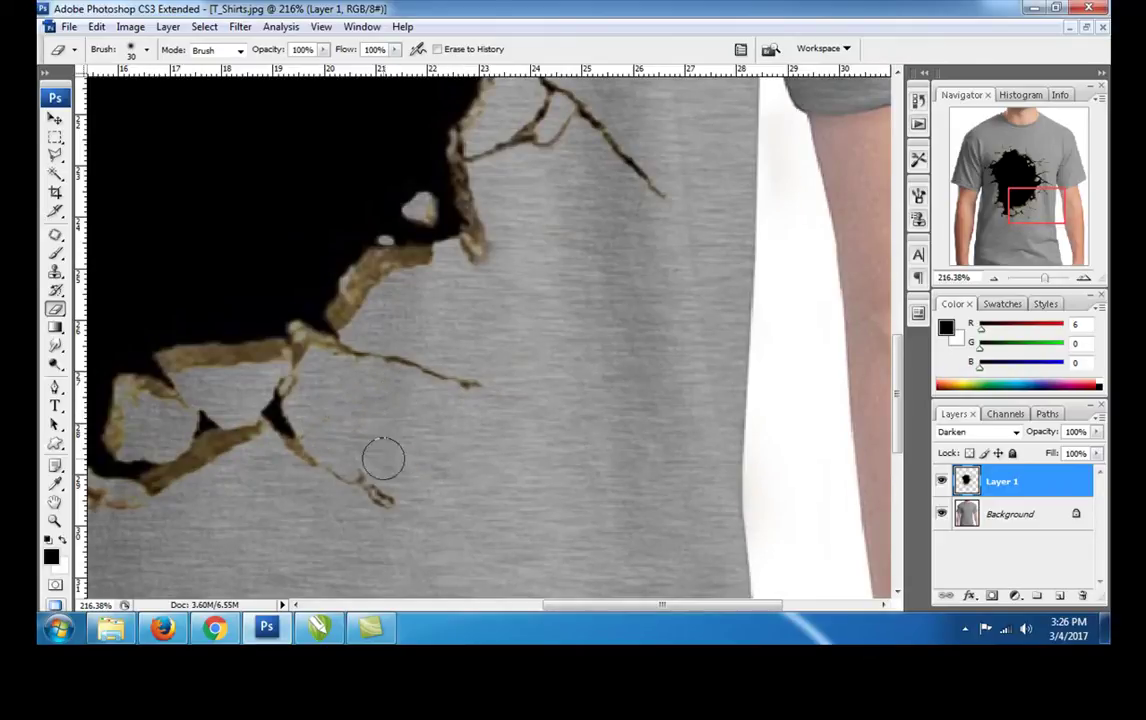
{"action": "mouse_move", "coordinate": [381, 458]}
{"action": "left_mouse_down"}
{"action": "mouse_move", "coordinate": [371, 483]}
{"action": "mouse_move", "coordinate": [335, 473]}
{"action": "mouse_move", "coordinate": [366, 486]}
{"action": "mouse_move", "coordinate": [784, 305]}
{"action": "left_mouse_up"}
{"action": "left_click_drag", "start_coordinate": [511, 372], "coordinate": [438, 343]}
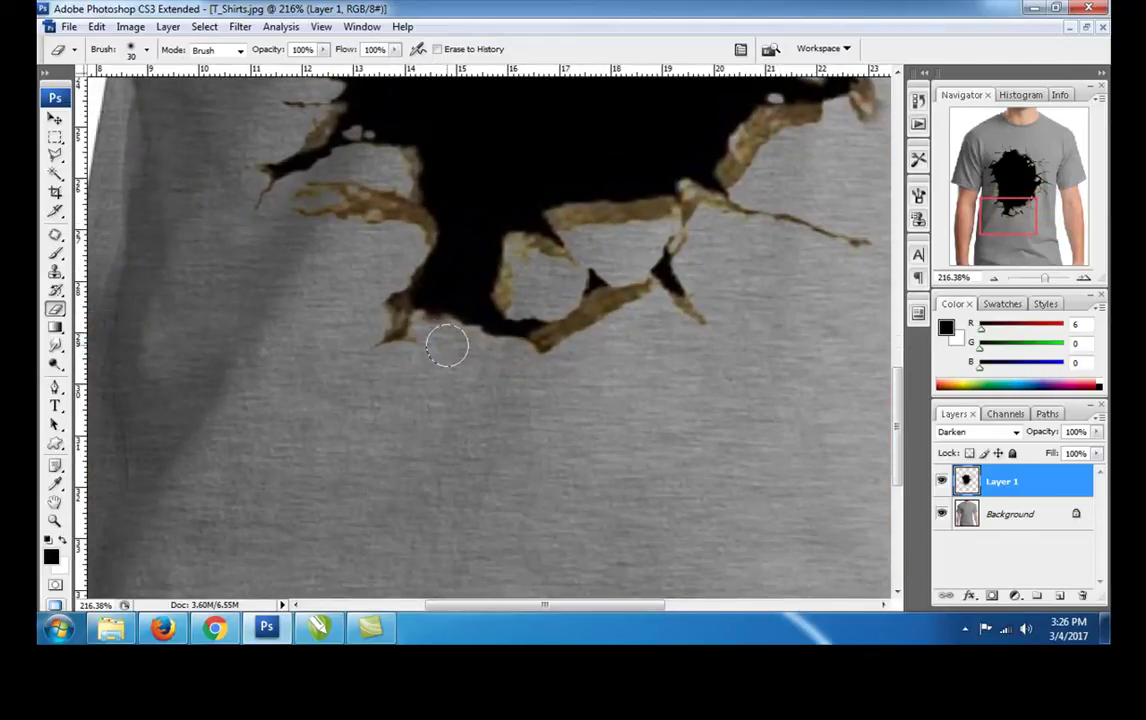
{"action": "key", "text": "bracketleft"}
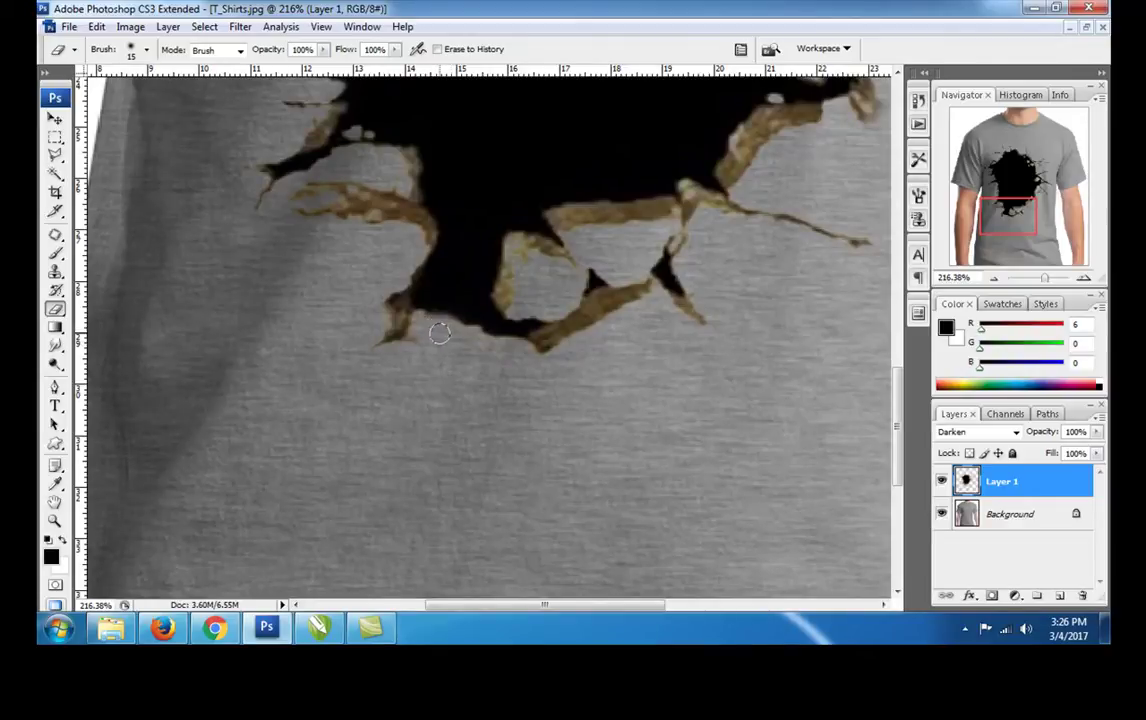
{"action": "left_click_drag", "start_coordinate": [411, 331], "coordinate": [440, 514]}
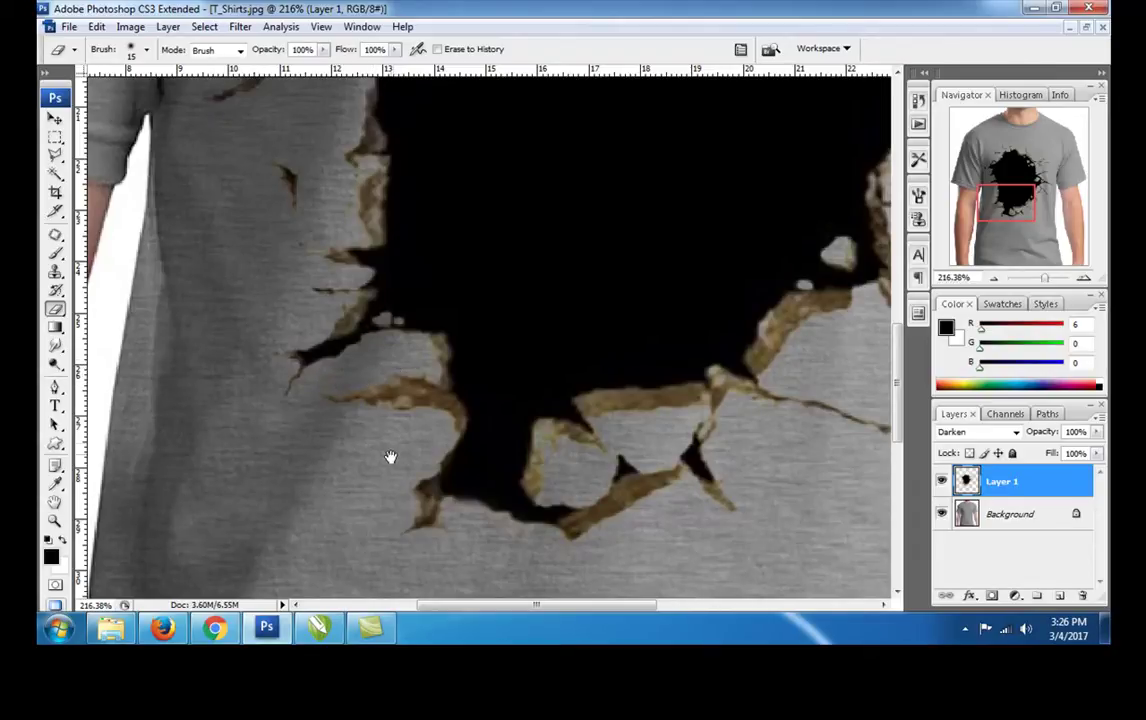
{"action": "left_click_drag", "start_coordinate": [390, 457], "coordinate": [483, 550]}
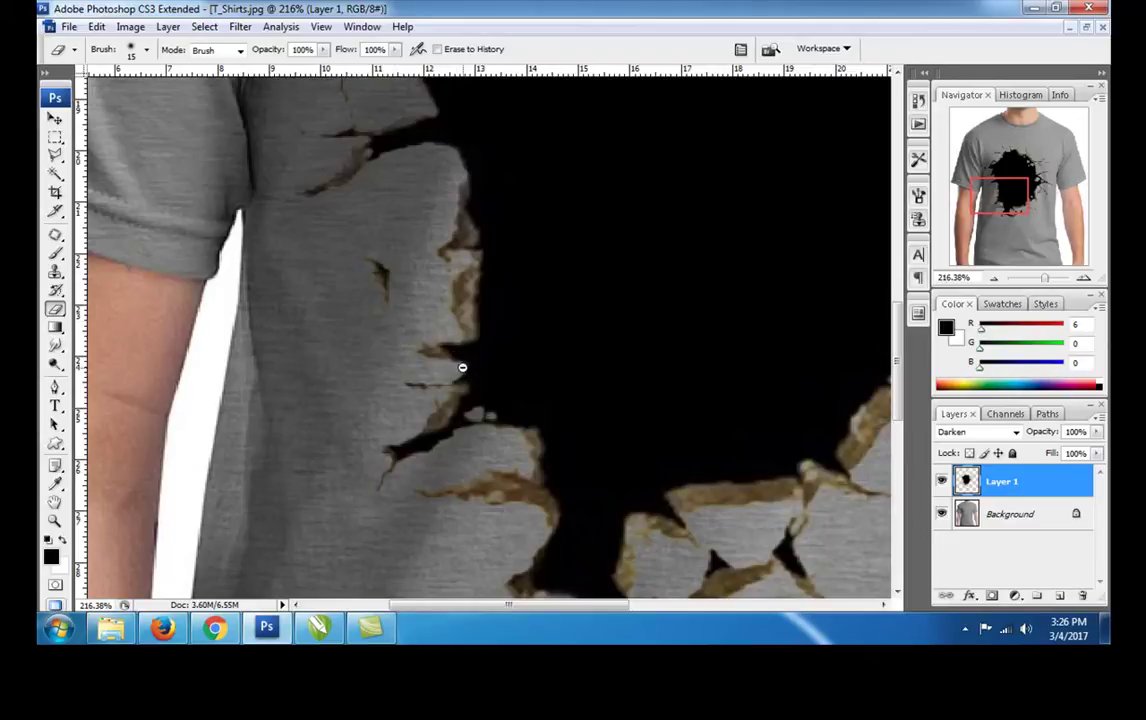
{"action": "key", "text": "ctrl+minus"}
{"action": "key", "text": "ctrl+minus"}
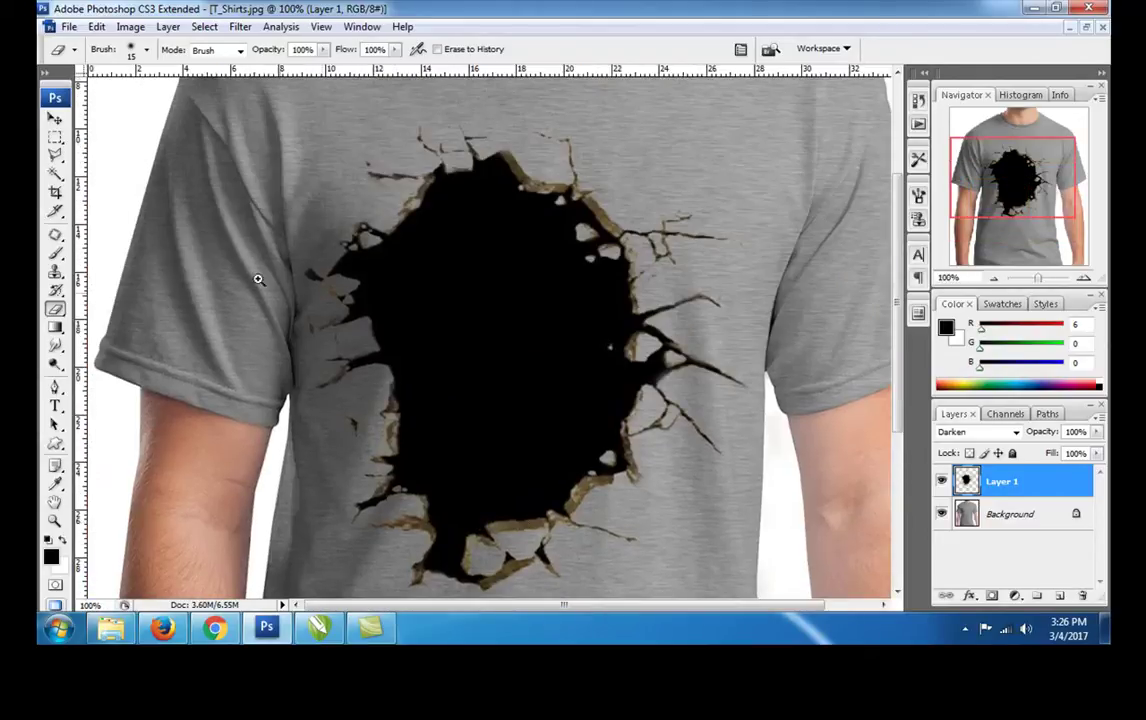
Erase the dark marks and brown streak along the hole's left edge.
{"action": "left_click_drag", "start_coordinate": [345, 256], "coordinate": [470, 395]}
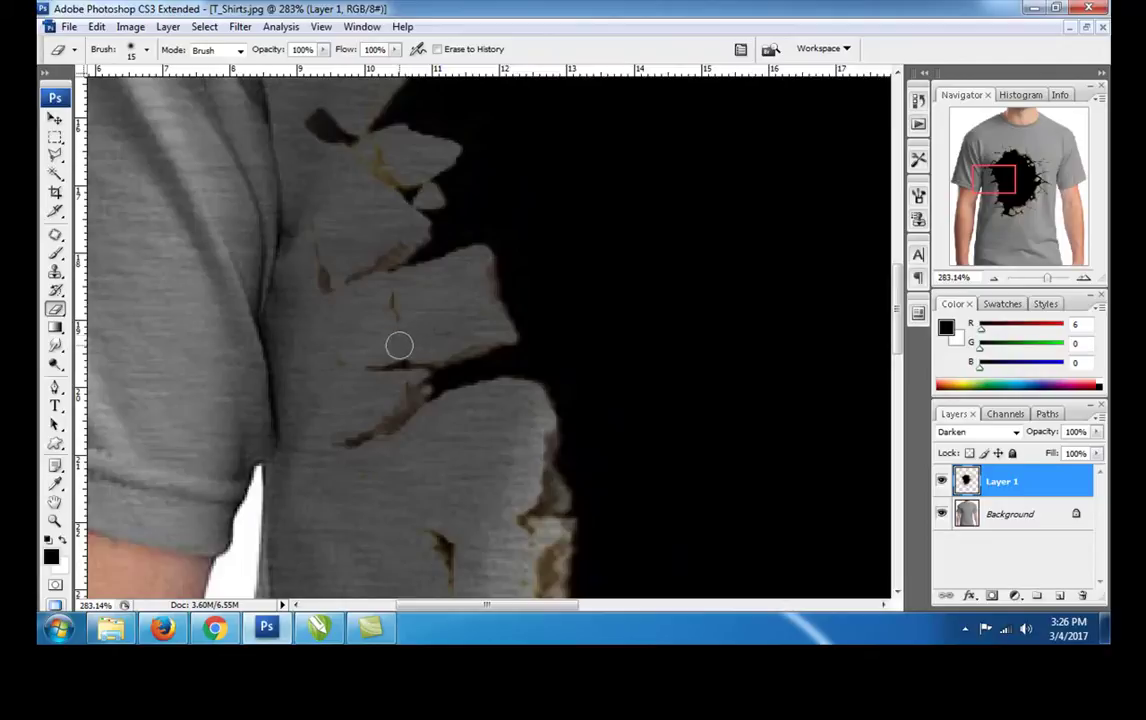
{"action": "mouse_move", "coordinate": [399, 345]}
{"action": "left_mouse_down"}
{"action": "mouse_move", "coordinate": [412, 297]}
{"action": "mouse_move", "coordinate": [477, 269]}
{"action": "left_mouse_up"}
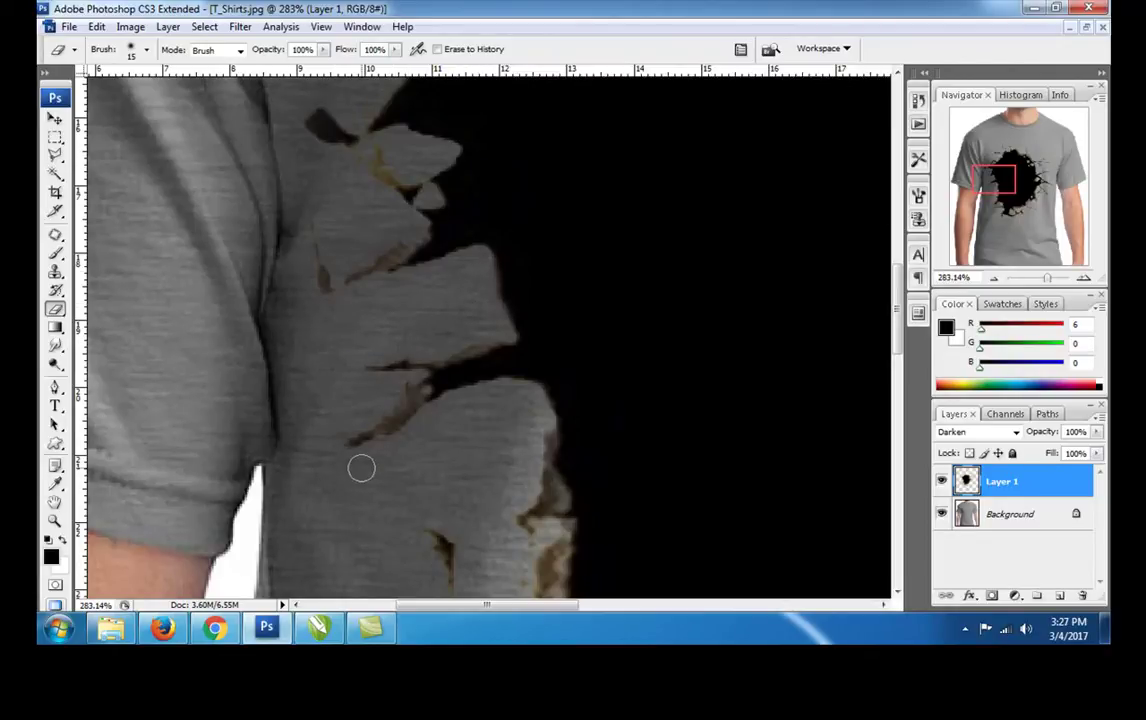
{"action": "mouse_move", "coordinate": [310, 225]}
{"action": "left_mouse_down"}
{"action": "mouse_move", "coordinate": [363, 284]}
{"action": "mouse_move", "coordinate": [399, 246]}
{"action": "mouse_move", "coordinate": [446, 466]}
{"action": "left_mouse_up"}
{"action": "mouse_move", "coordinate": [455, 384]}
{"action": "left_mouse_down"}
{"action": "mouse_move", "coordinate": [430, 373]}
{"action": "mouse_move", "coordinate": [445, 394]}
{"action": "mouse_move", "coordinate": [429, 370]}
{"action": "mouse_move", "coordinate": [430, 317]}
{"action": "mouse_move", "coordinate": [463, 242]}
{"action": "mouse_move", "coordinate": [404, 402]}
{"action": "left_mouse_up"}
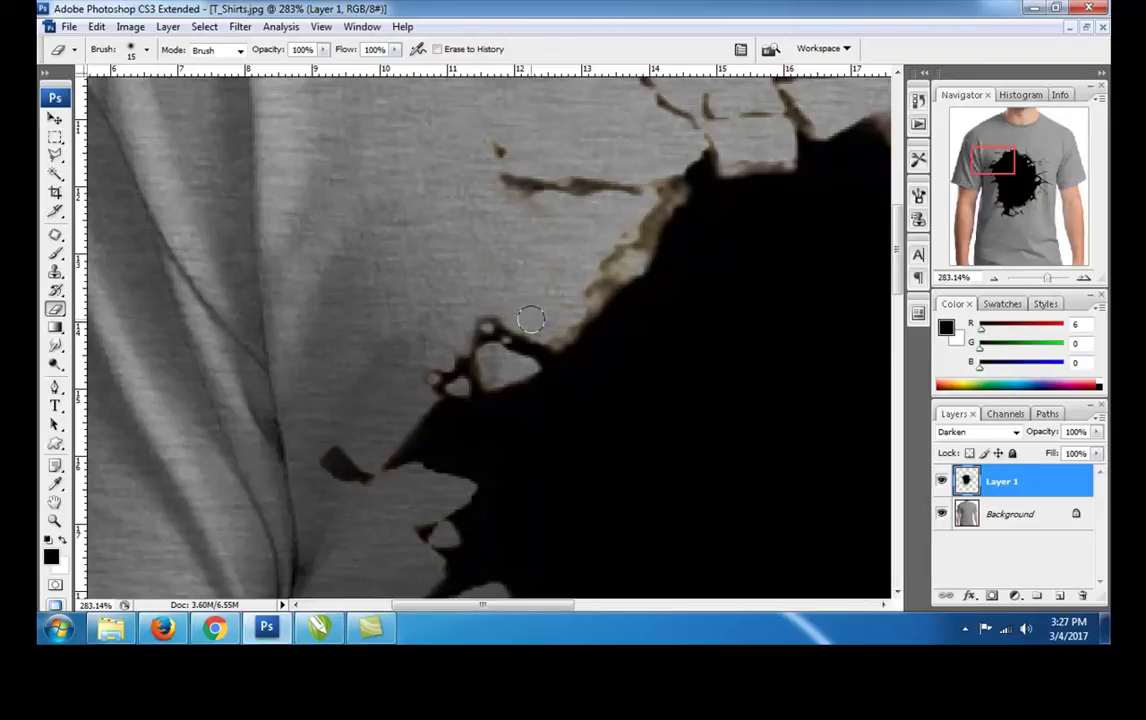
Erase the small brown speck on the hole's upper-left edge and check the cracked top edge.
{"action": "mouse_move", "coordinate": [526, 323]}
{"action": "left_mouse_down"}
{"action": "mouse_move", "coordinate": [398, 370]}
{"action": "mouse_move", "coordinate": [531, 253]}
{"action": "mouse_move", "coordinate": [404, 255]}
{"action": "left_mouse_up"}
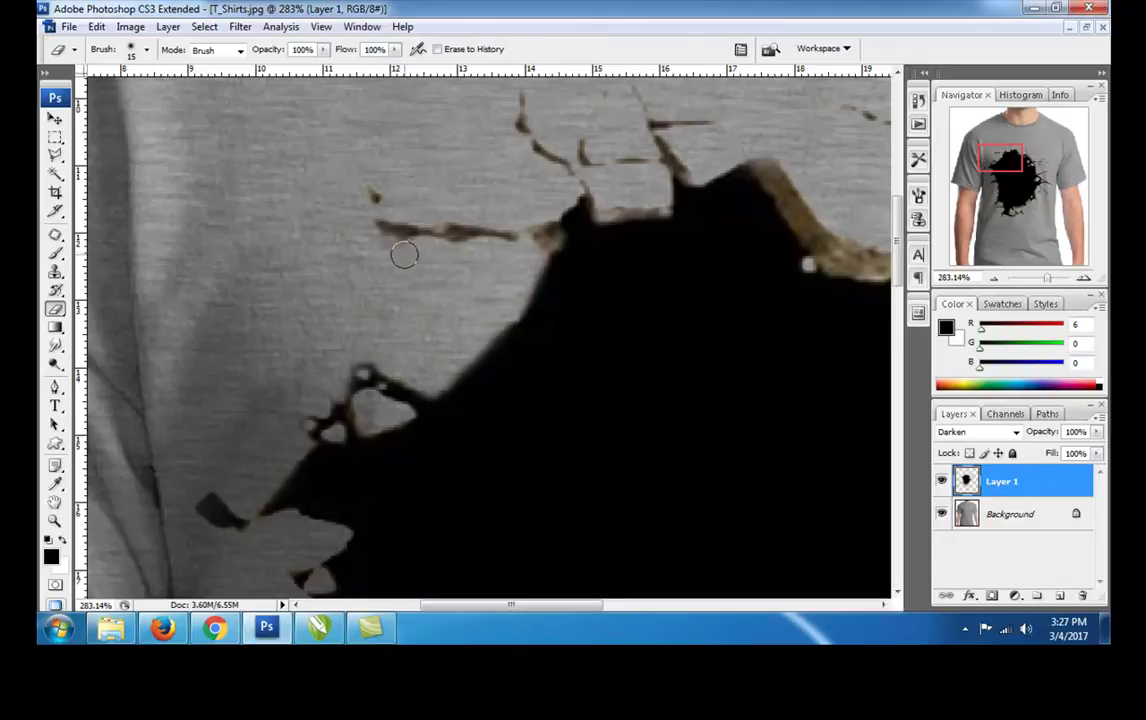
{"action": "left_click", "coordinate": [382, 192]}
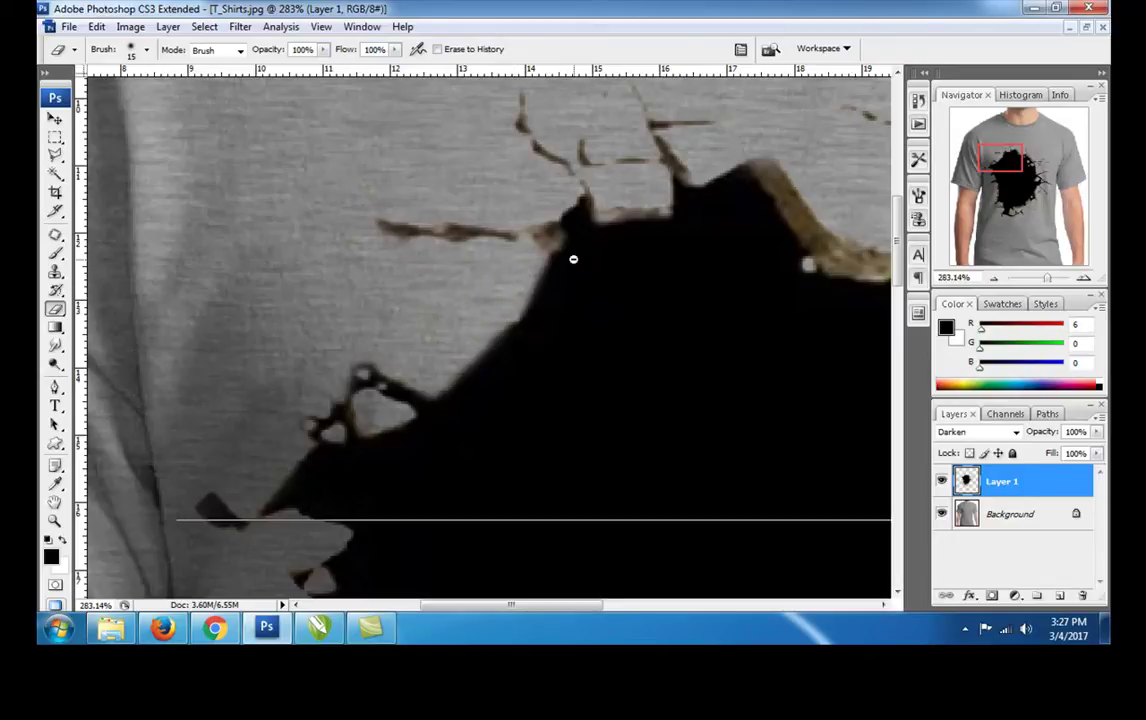
{"action": "key", "text": "ctrl+minus"}
{"action": "left_click_drag", "start_coordinate": [361, 237], "coordinate": [616, 397]}
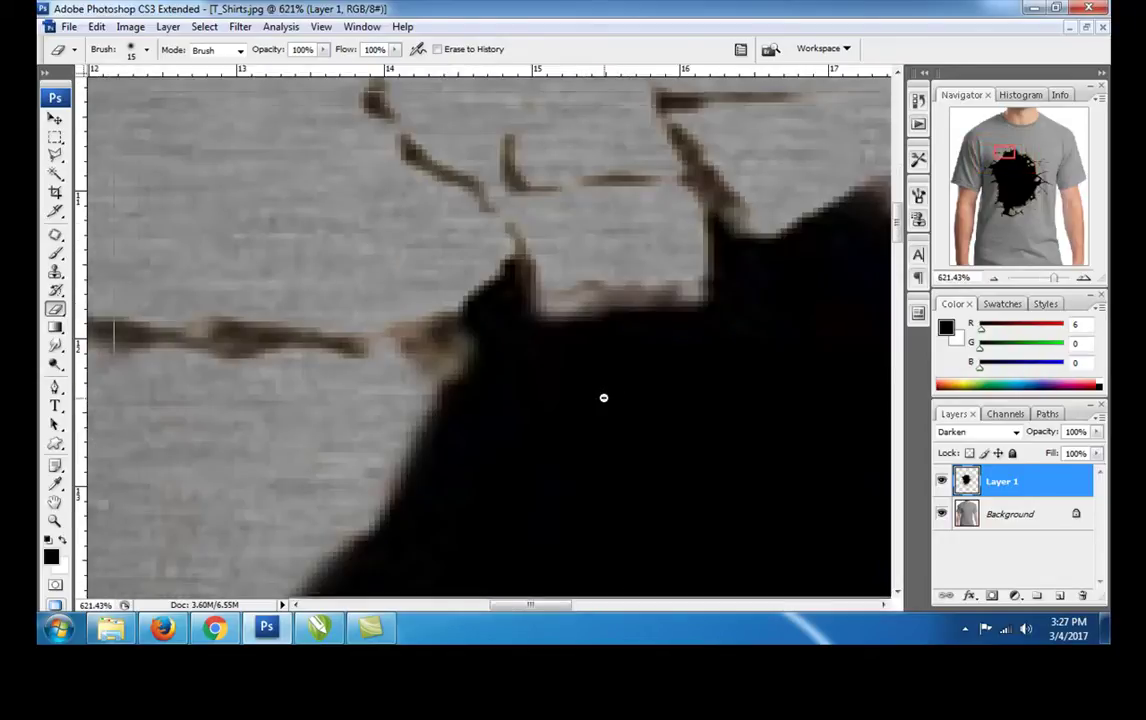
{"action": "key", "text": "ctrl+minus"}
{"action": "key", "text": "ctrl+minus"}
{"action": "key", "text": "ctrl+minus"}
{"action": "key", "text": "ctrl+minus"}
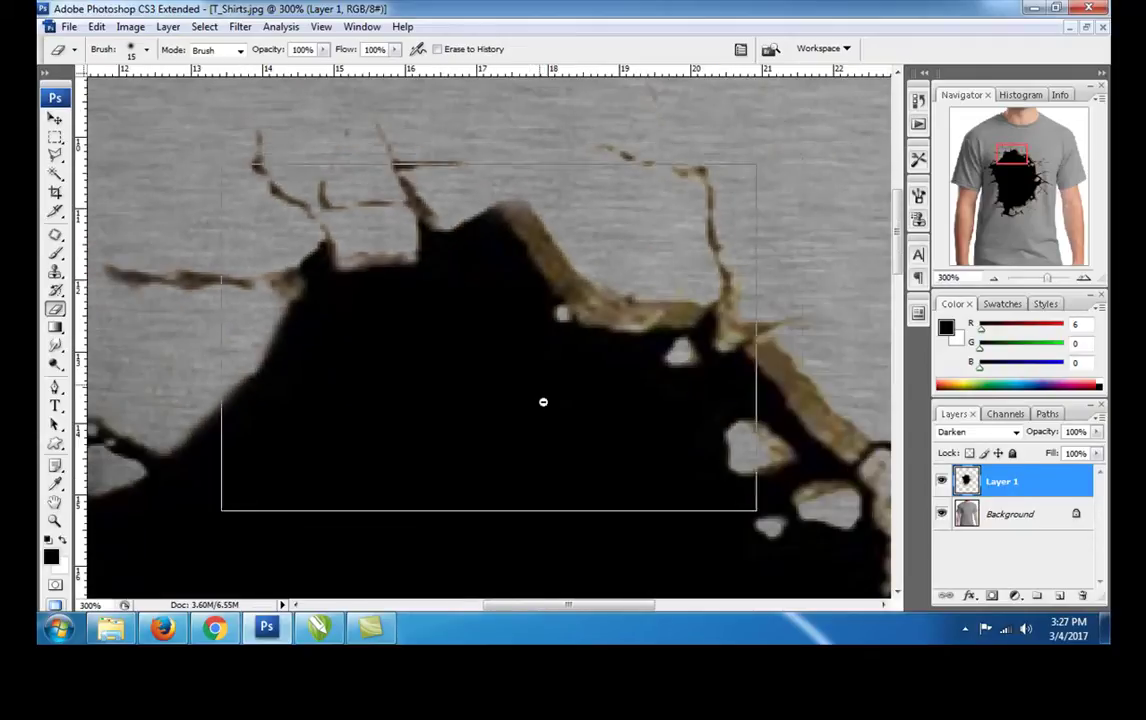
{"action": "key", "text": "ctrl+minus"}
{"action": "key", "text": "ctrl+minus"}
{"action": "key", "text": "ctrl+minus"}
Stretch the crack layer's right side to about 104.5% width and commit.
{"action": "key", "text": "ctrl+0"}
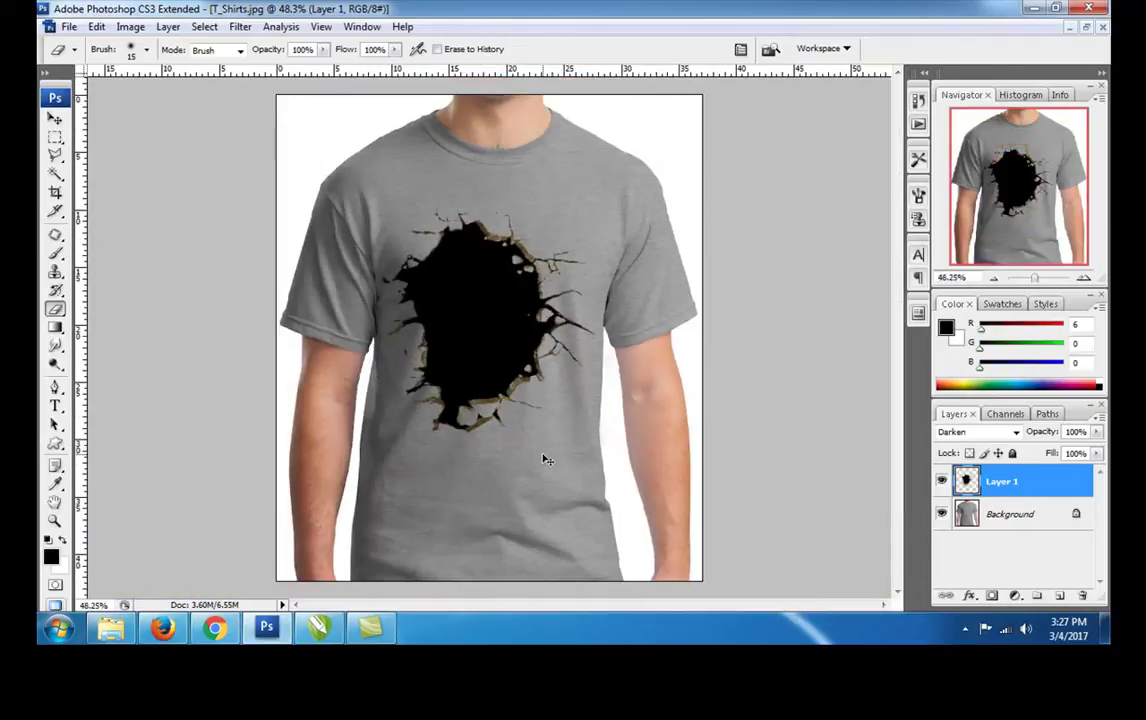
{"action": "key", "text": "ctrl+t"}
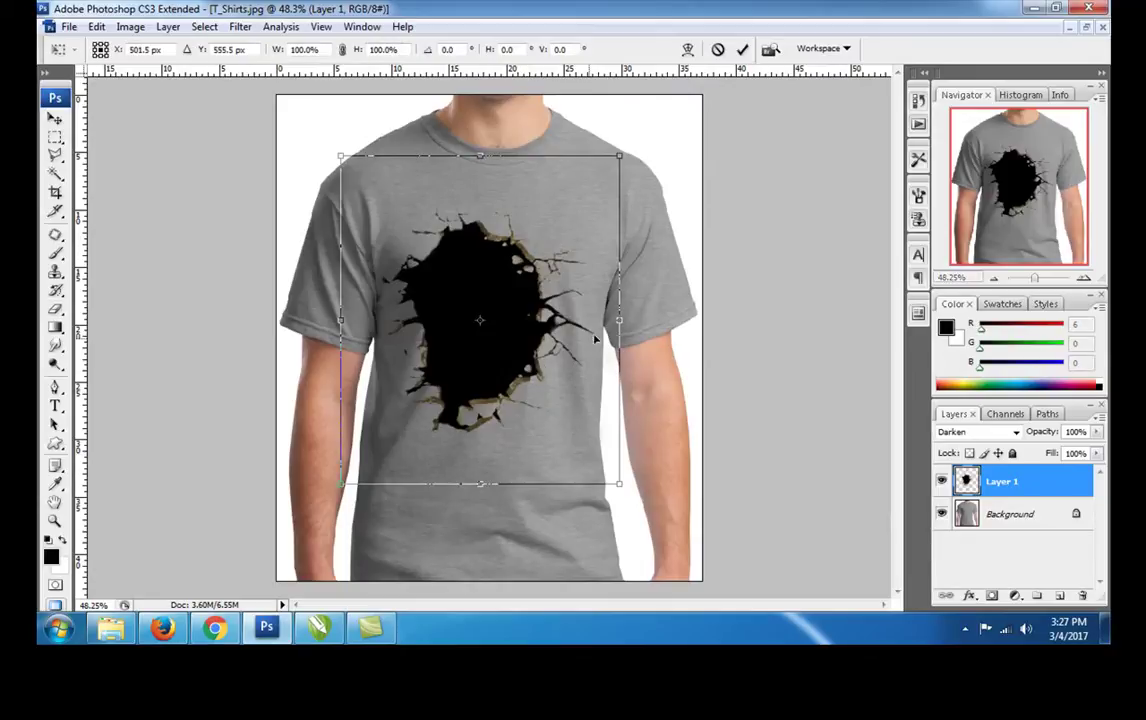
{"action": "left_click_drag", "start_coordinate": [619, 320], "coordinate": [630, 321]}
{"action": "key", "text": "Return"}
{"action": "key", "text": "e"}
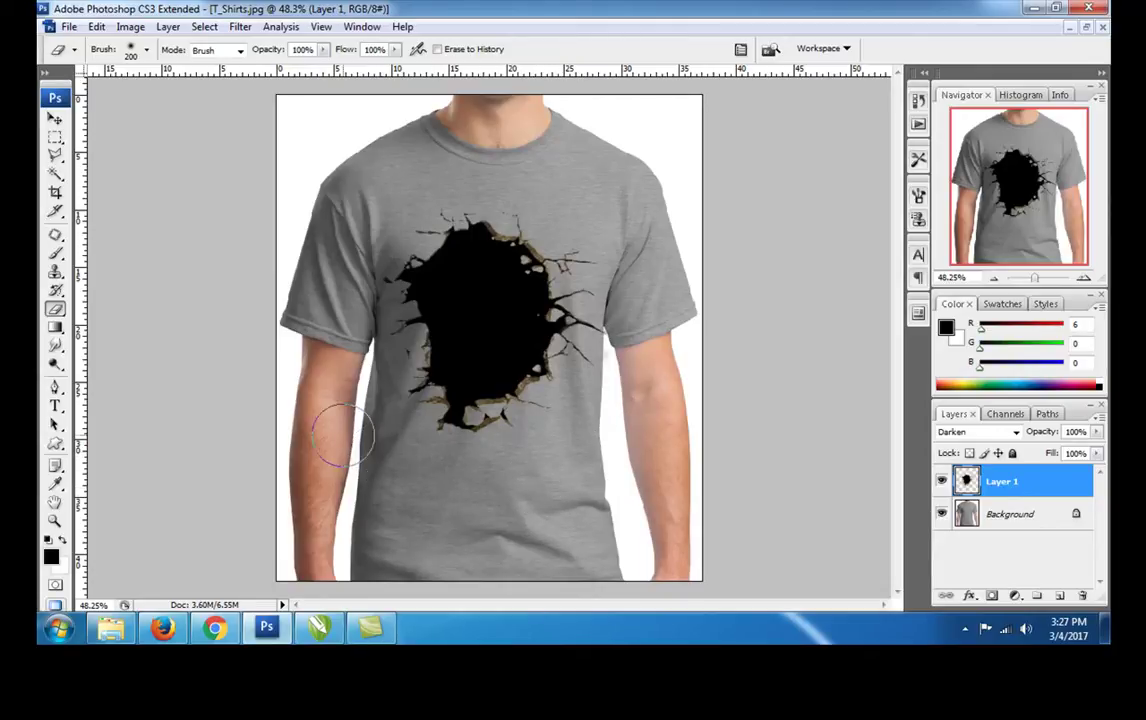
{"action": "left_click", "coordinate": [54, 120]}
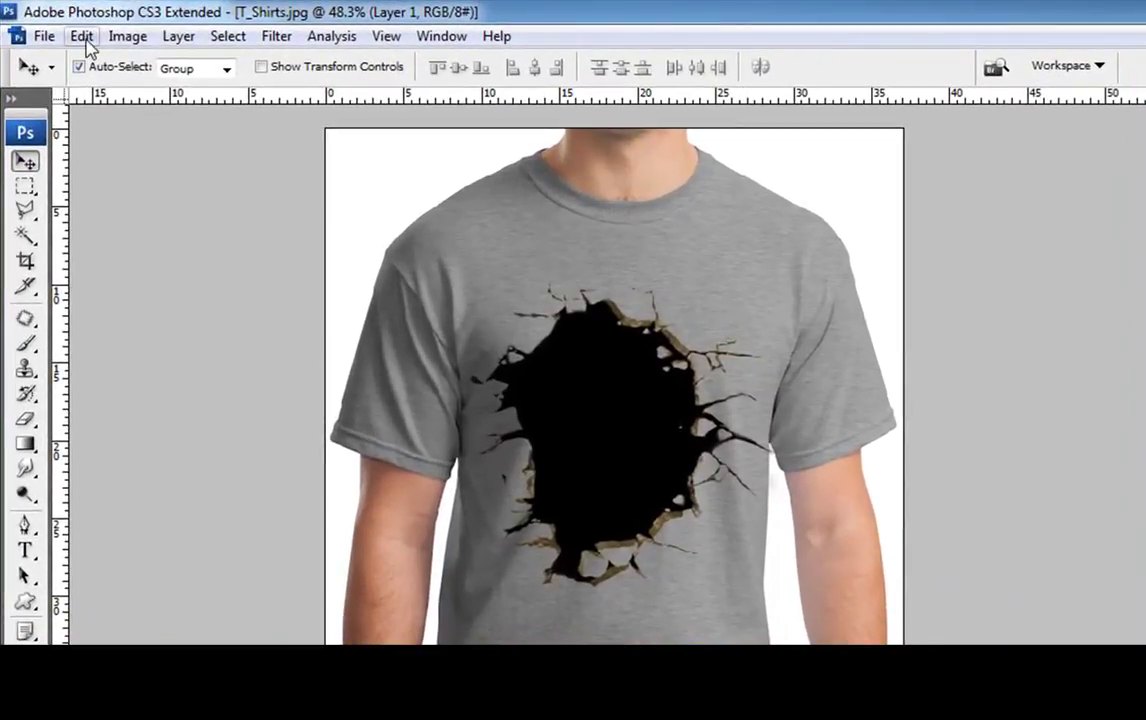
Apply Edit > Transform > Flip Horizontal to the crack layer.
{"action": "left_click", "coordinate": [82, 36]}
{"action": "mouse_move", "coordinate": [95, 410]}
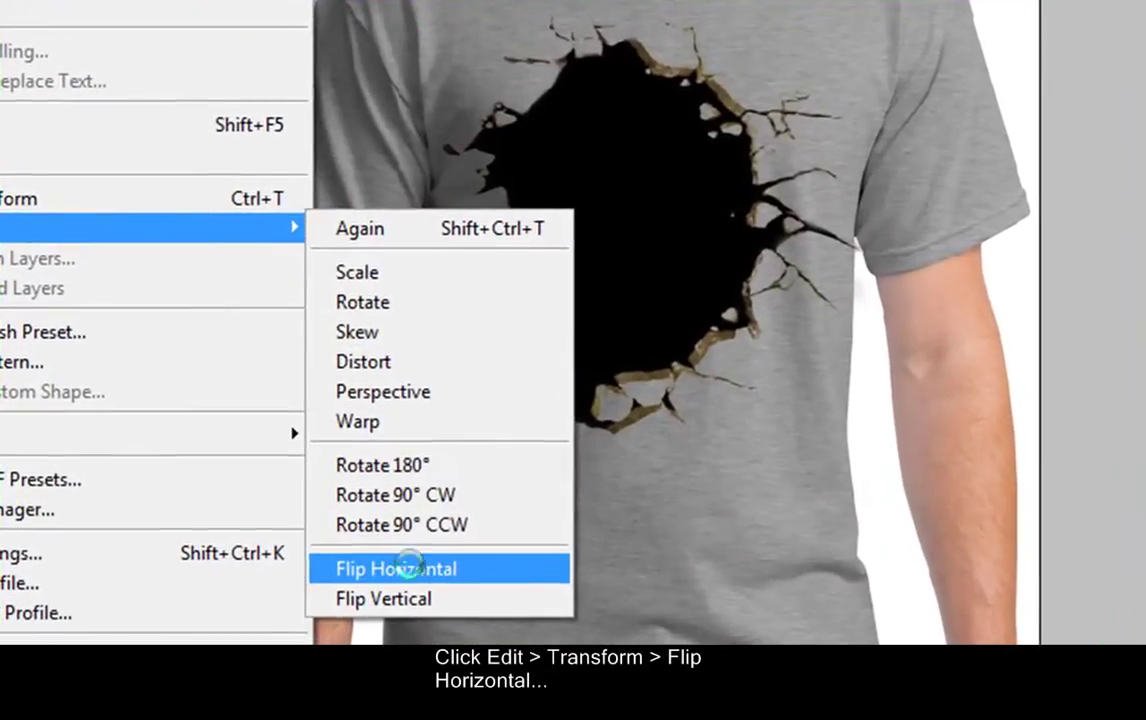
{"action": "left_click", "coordinate": [445, 683]}
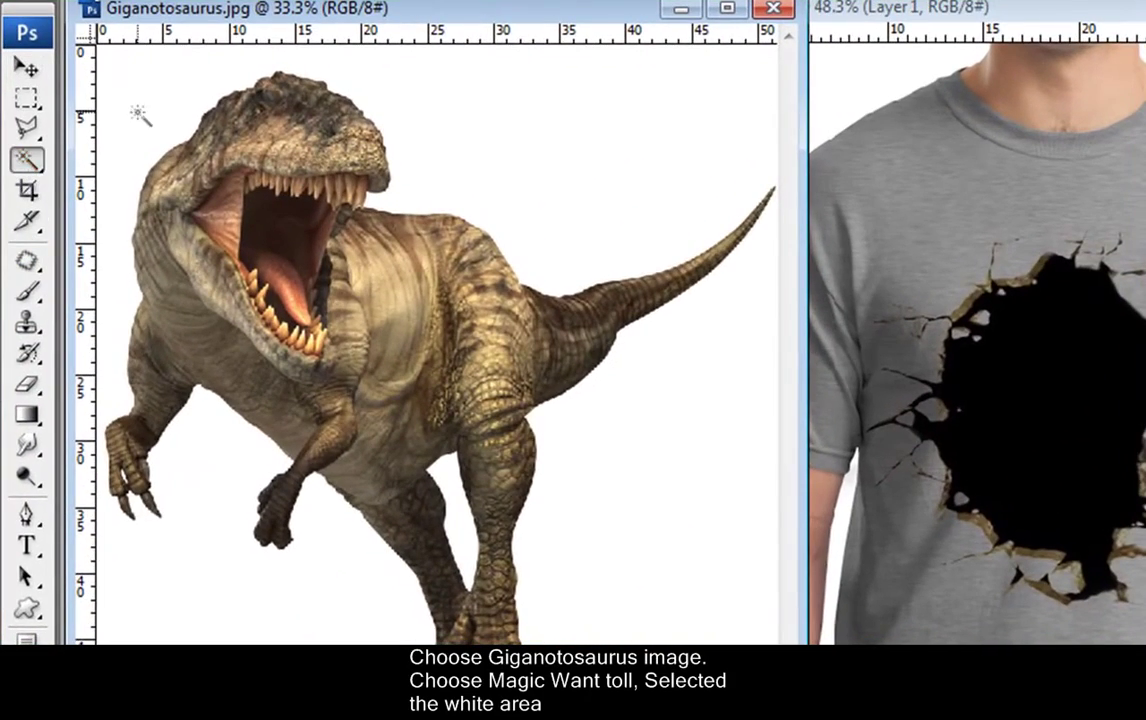
Magic Wand the white plus Select Similar, convert Background to Layer 0, and delete the white.
{"action": "left_click", "coordinate": [140, 115]}
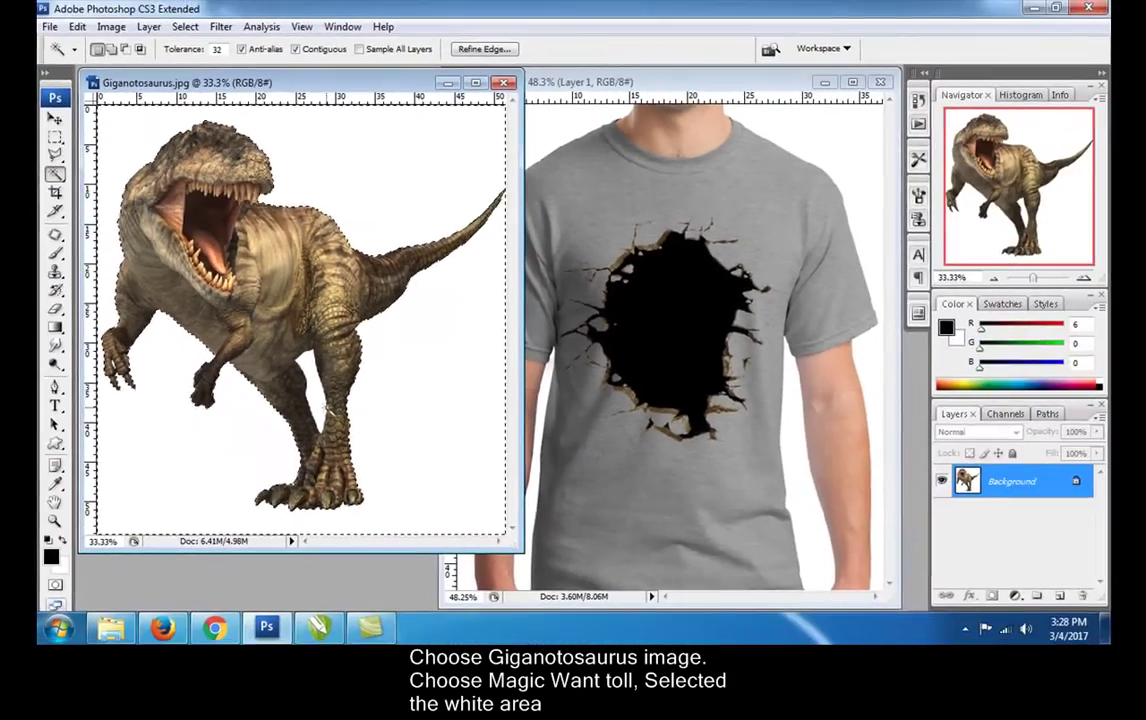
{"action": "right_click", "coordinate": [442, 397]}
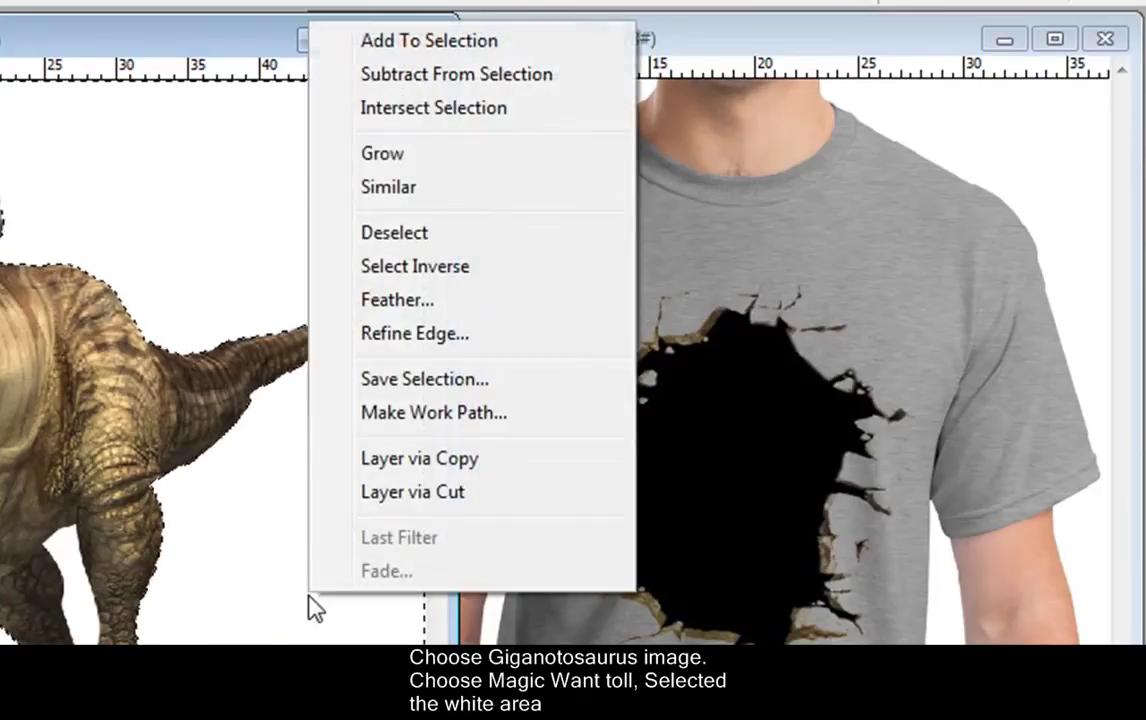
{"action": "left_click", "coordinate": [448, 188]}
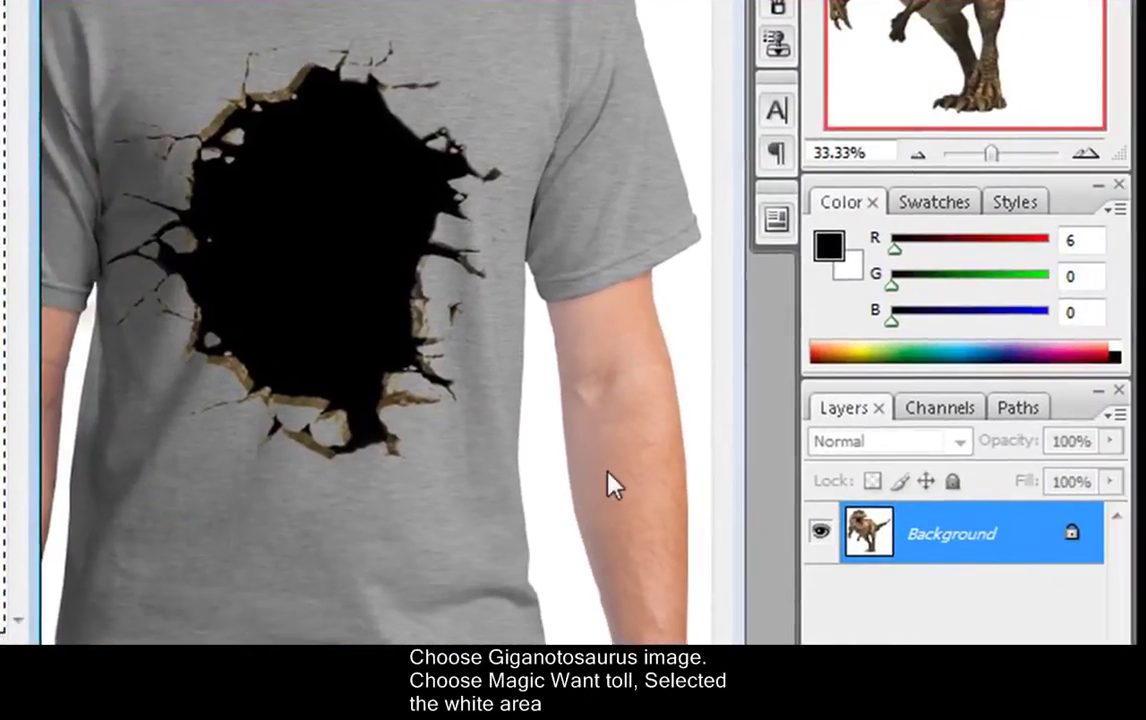
{"action": "double_click", "coordinate": [1020, 537]}
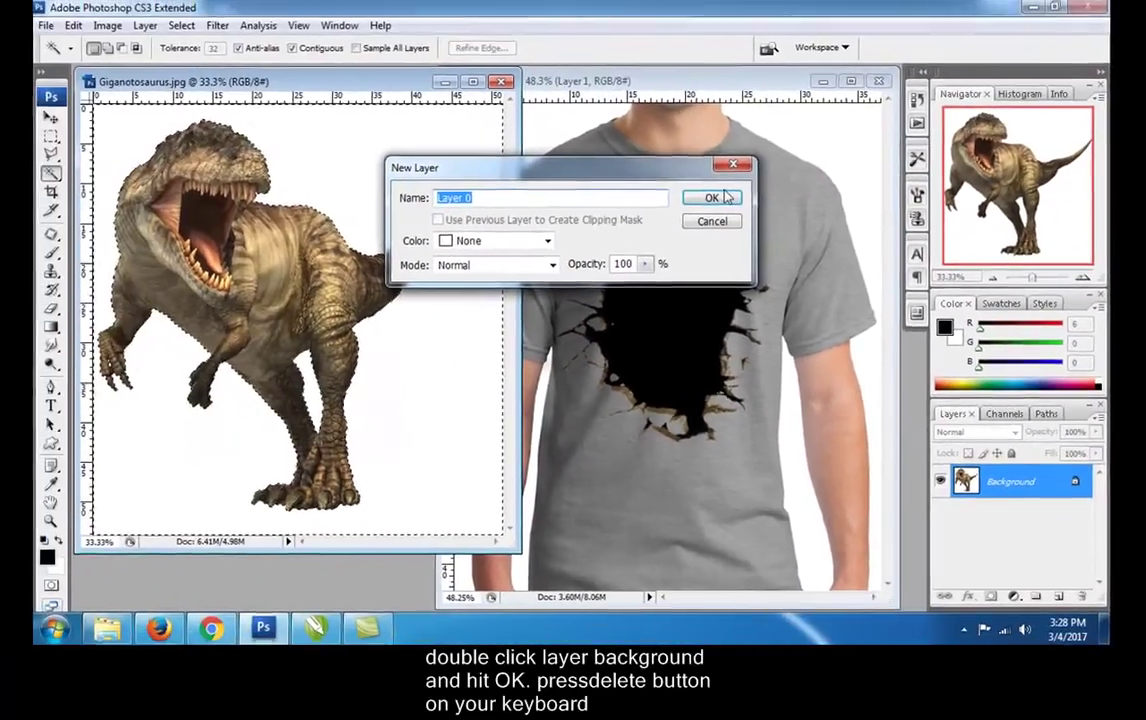
{"action": "left_click", "coordinate": [710, 197]}
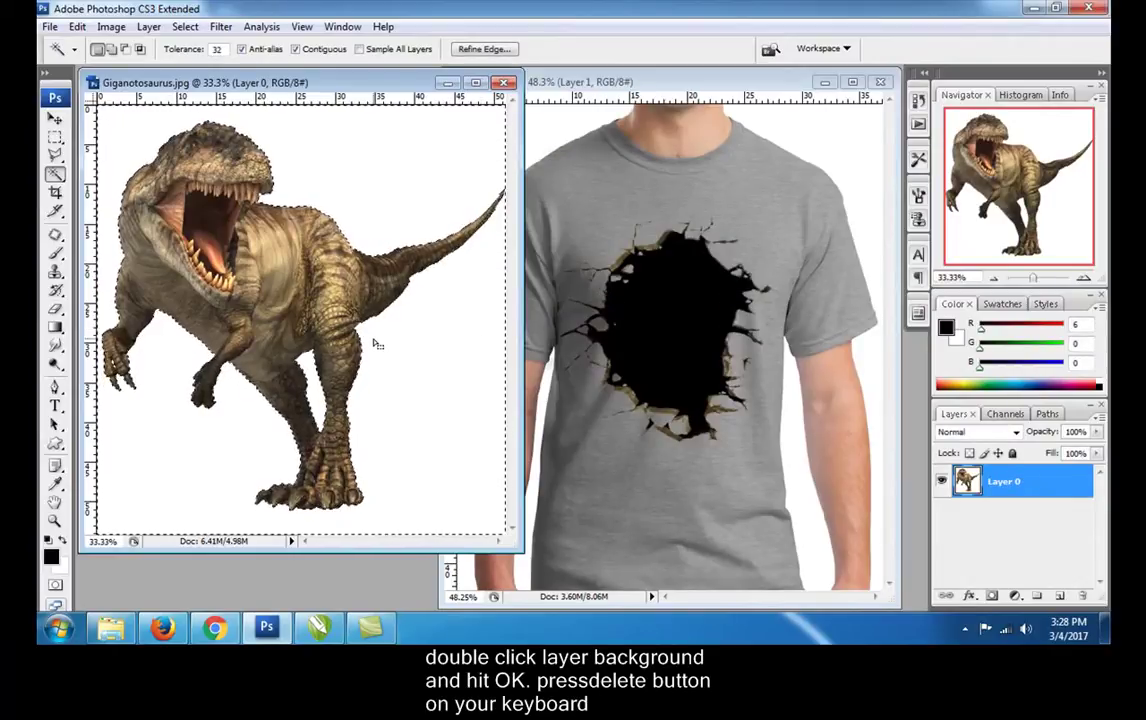
{"action": "key", "text": "Delete"}
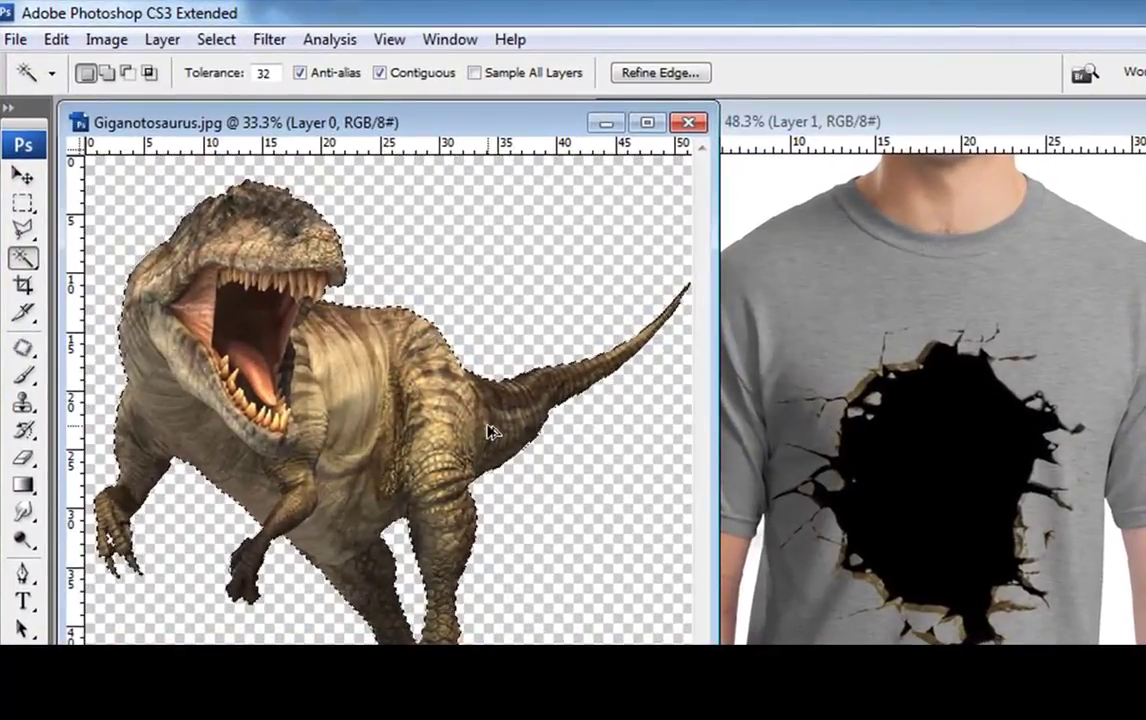
Invert the selection to the dinosaur, feather it by 2 px, then deselect.
{"action": "left_click", "coordinate": [217, 39]}
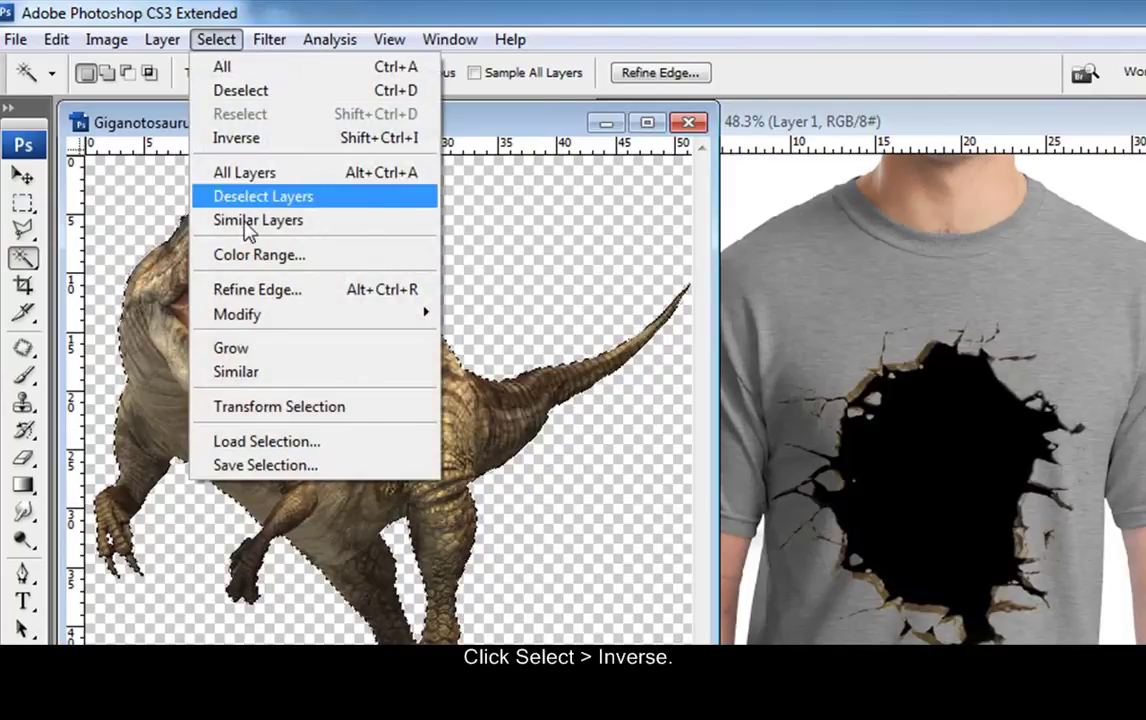
{"action": "left_click", "coordinate": [240, 138]}
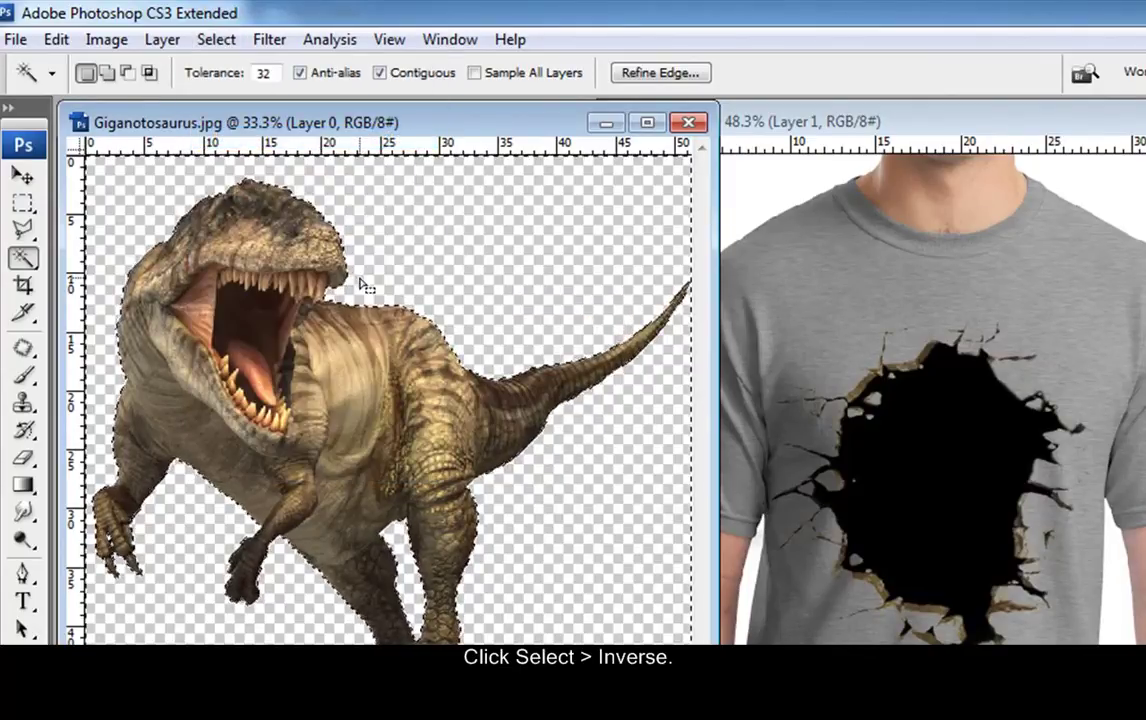
{"action": "left_click", "coordinate": [216, 39]}
{"action": "mouse_move", "coordinate": [237, 314]}
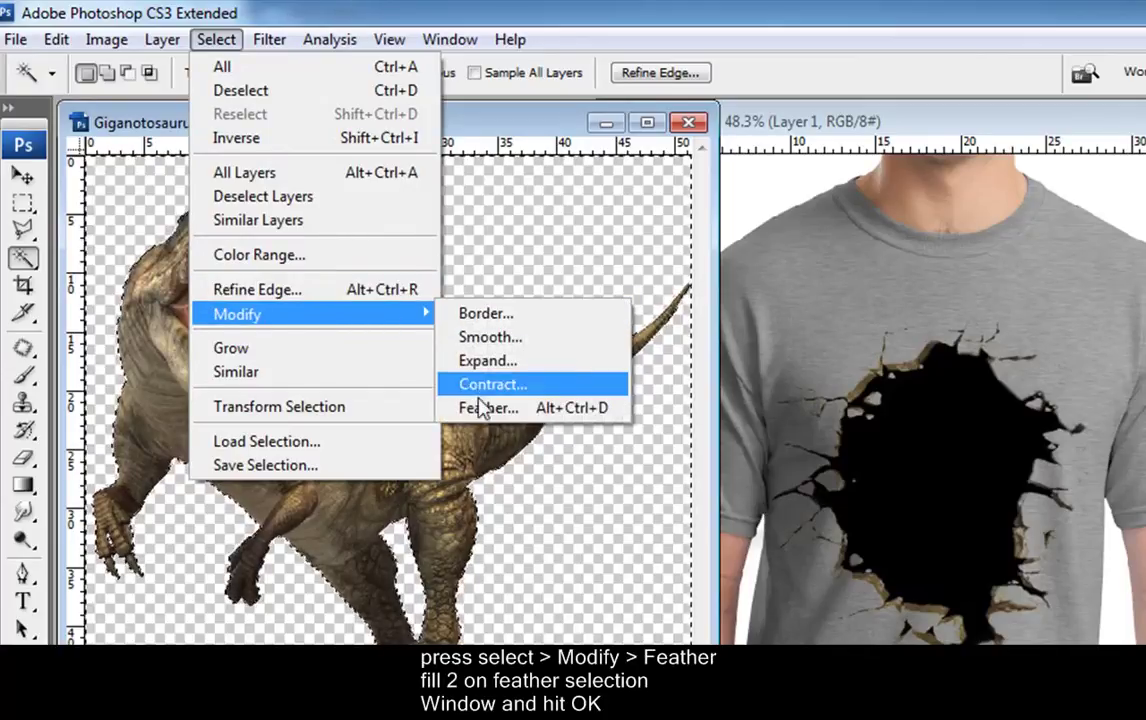
{"action": "left_click", "coordinate": [487, 408]}
{"action": "type", "text": "2"}
{"action": "left_click", "coordinate": [880, 305]}
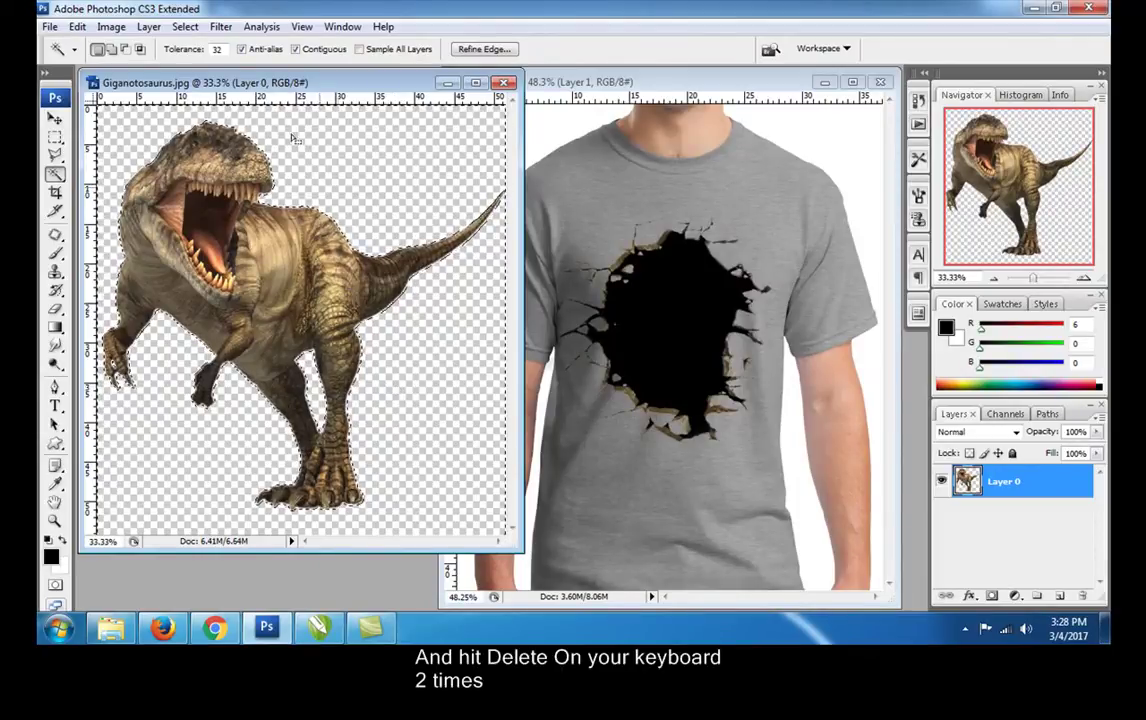
{"action": "left_click", "coordinate": [185, 26]}
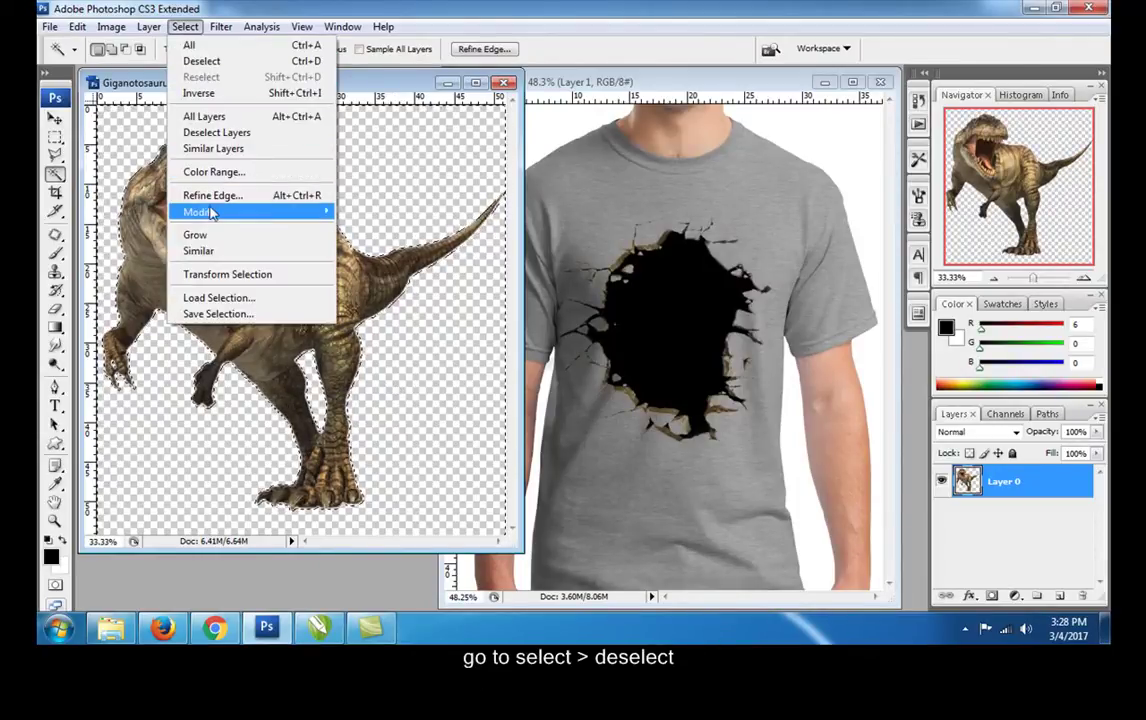
{"action": "left_click", "coordinate": [201, 61]}
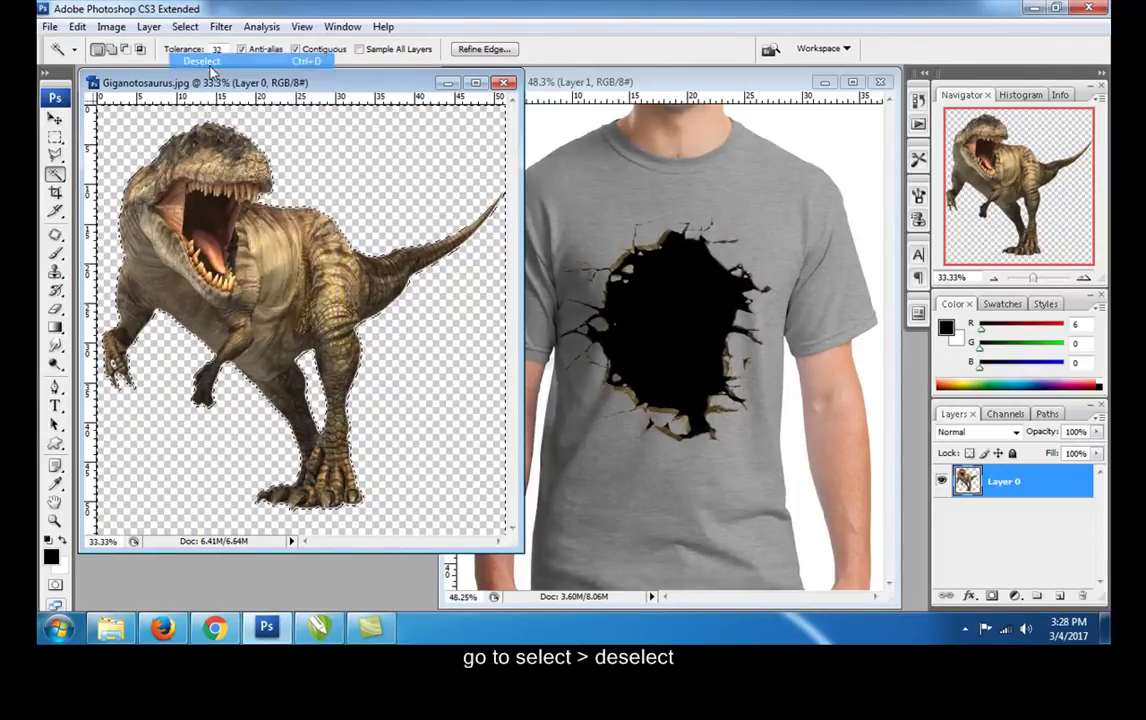
{"action": "left_click", "coordinate": [55, 119]}
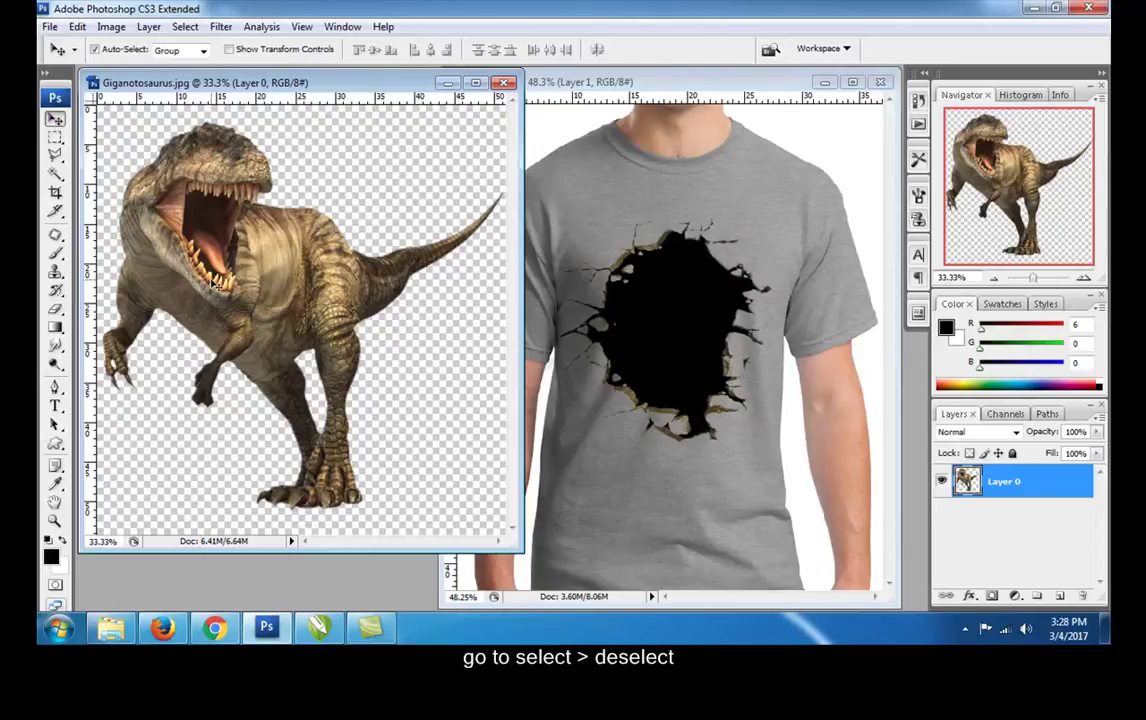
Copy the dinosaur onto T_Shirts.jpg and close Giganotosaurus.jpg without saving.
{"action": "left_click_drag", "start_coordinate": [250, 300], "coordinate": [676, 332]}
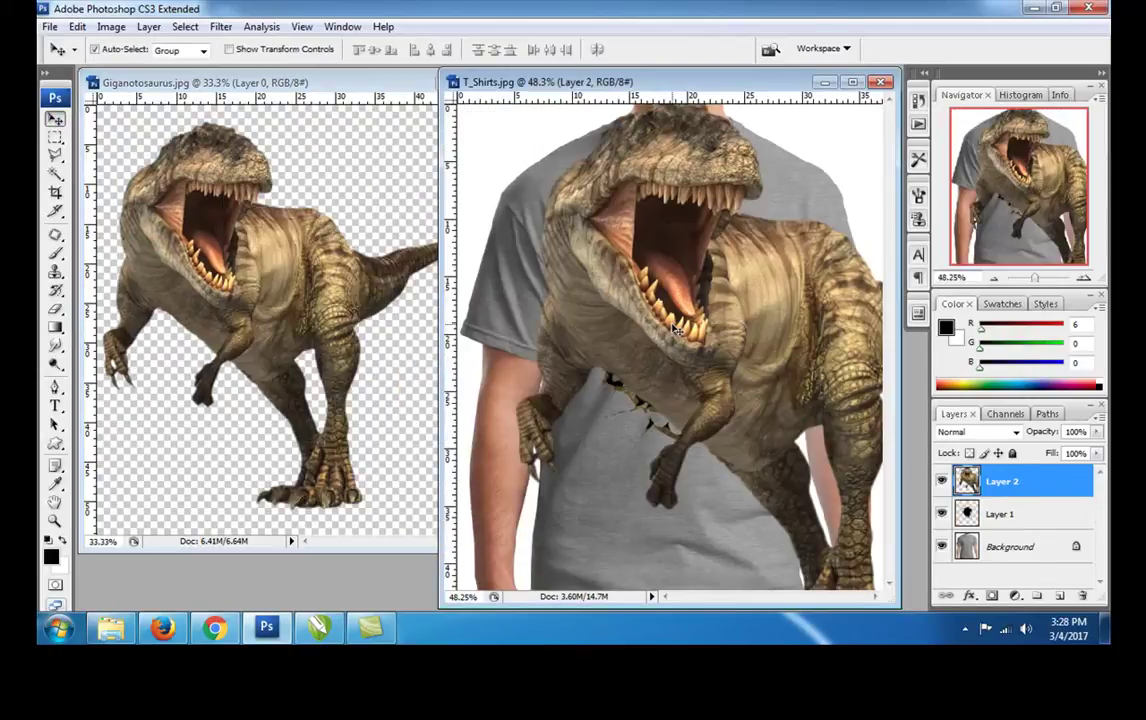
{"action": "left_click", "coordinate": [254, 293]}
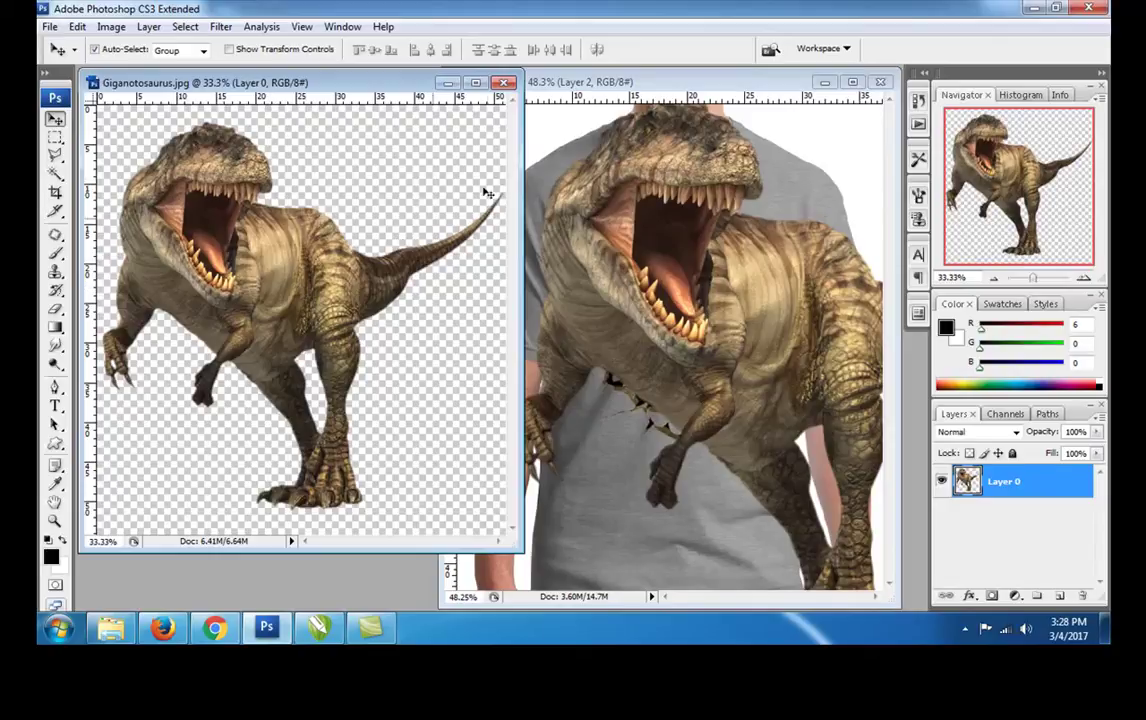
{"action": "left_click", "coordinate": [504, 83]}
{"action": "left_click", "coordinate": [576, 254]}
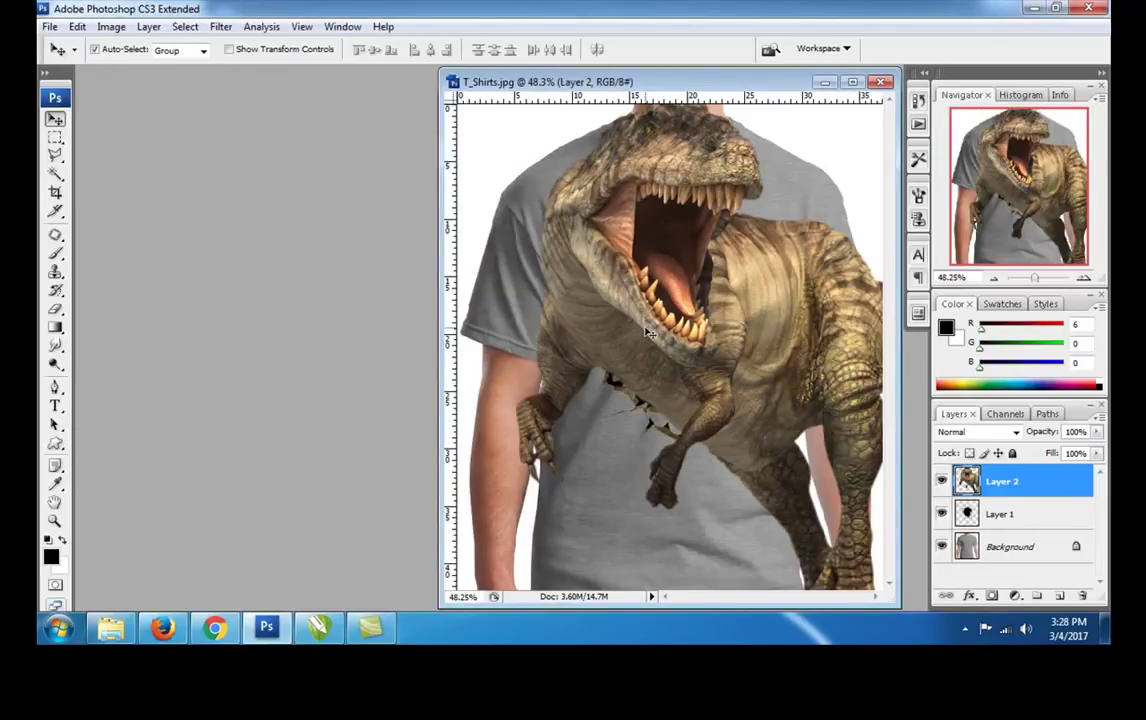
{"action": "key", "text": "ctrl+minus"}
{"action": "left_click_drag", "start_coordinate": [600, 84], "coordinate": [428, 86]}
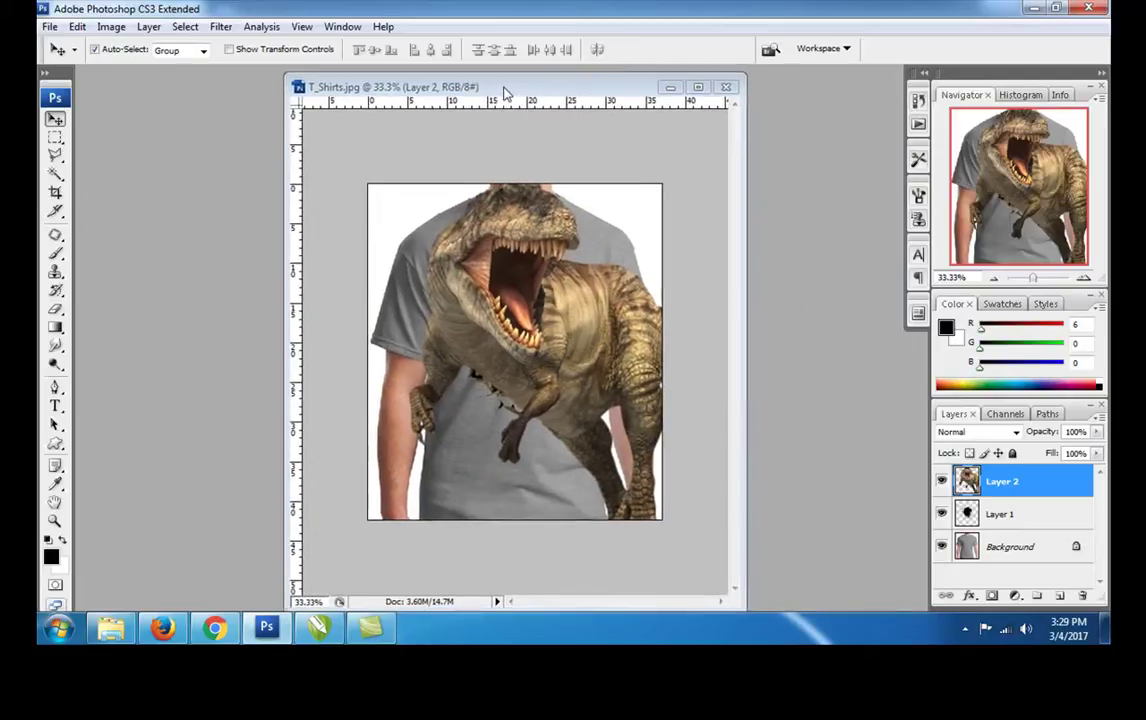
{"action": "key", "text": "f"}
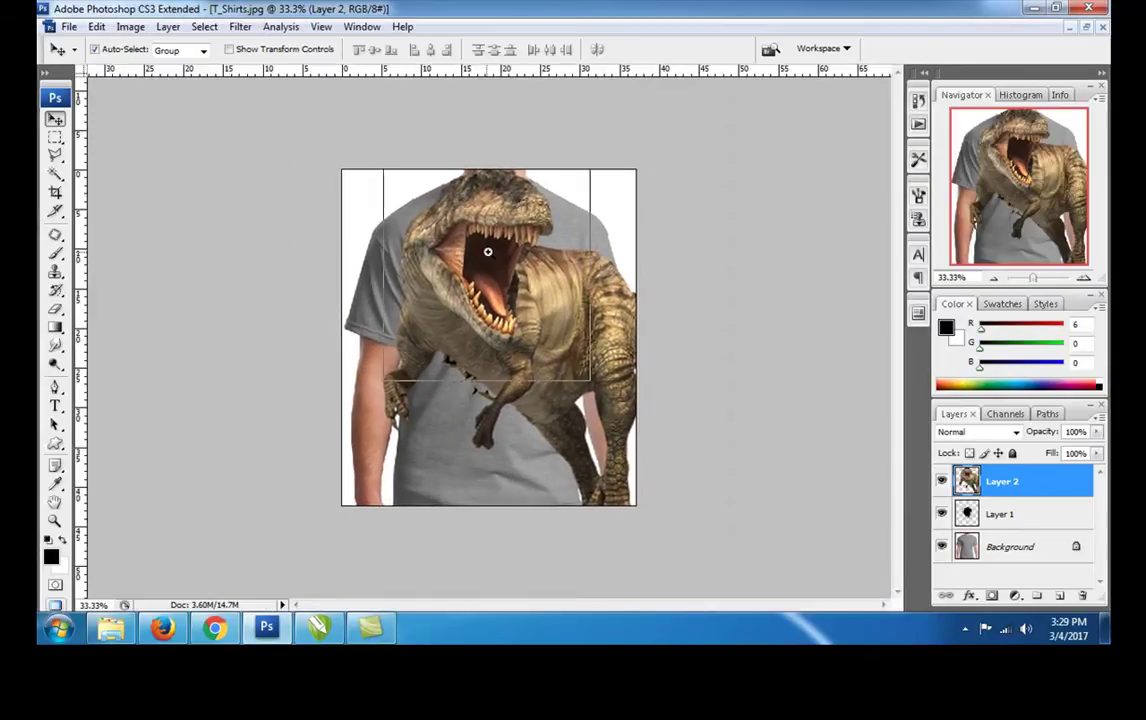
{"action": "key", "text": "ctrl+plus"}
Scale the dinosaur to about 59% and move it over the cracked chest hole.
{"action": "key", "text": "ctrl+t"}
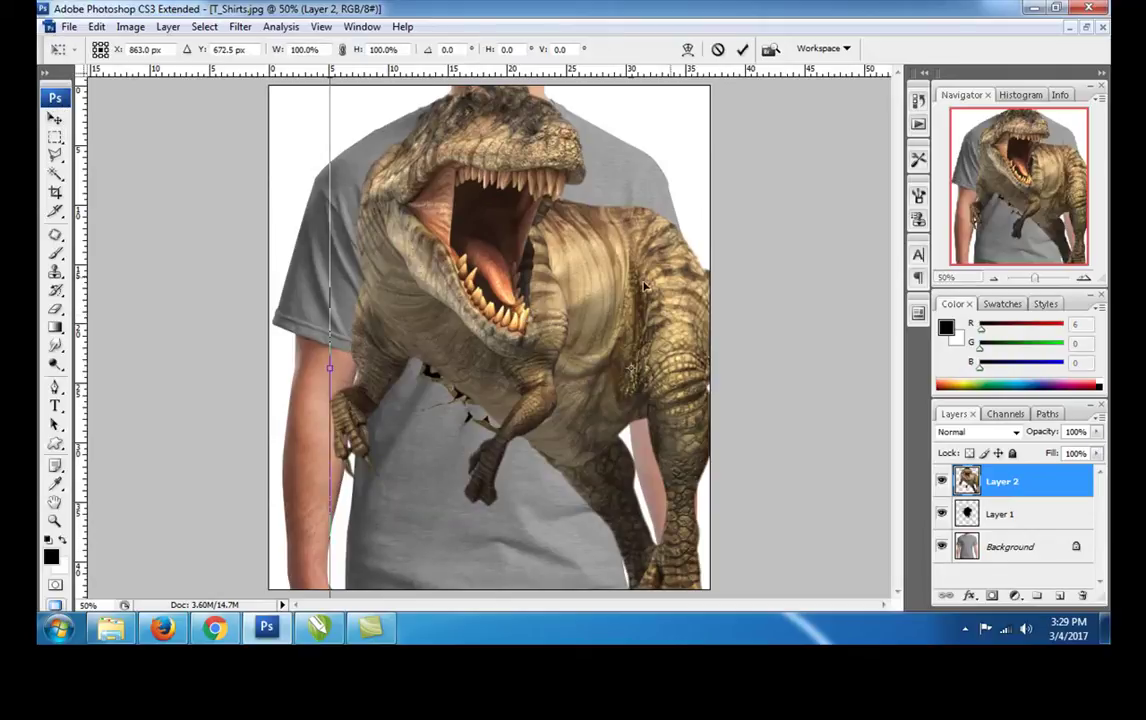
{"action": "left_click", "coordinate": [541, 283], "text": "ctrl+alt"}
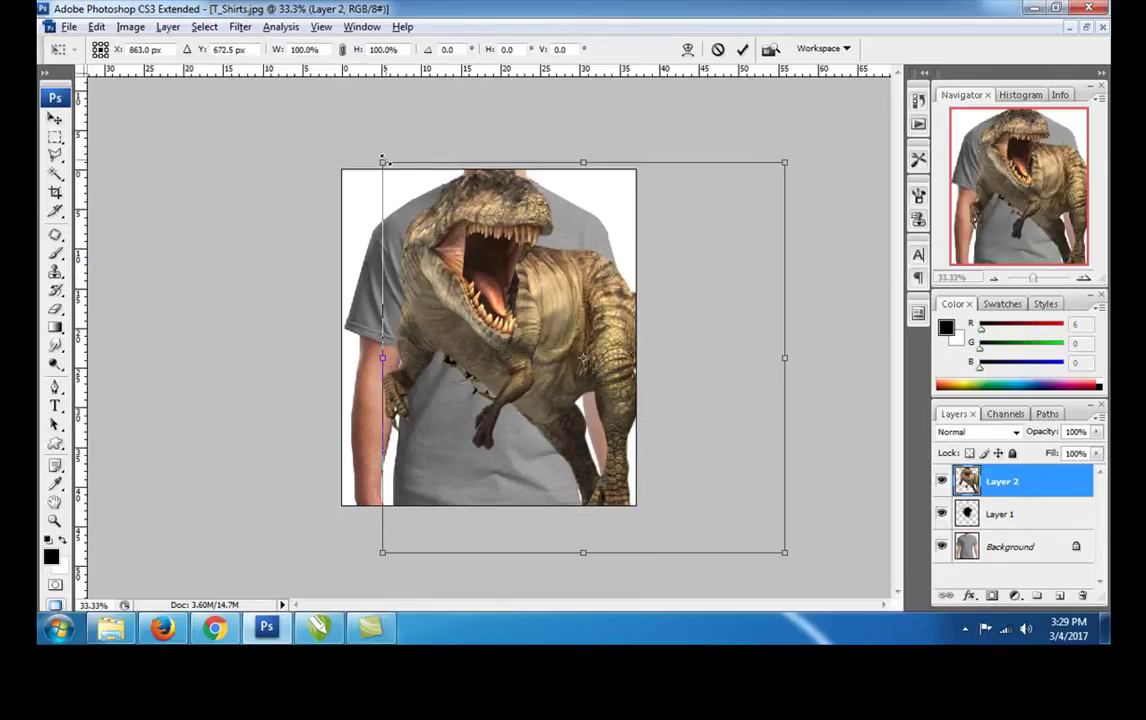
{"action": "left_click_drag", "start_coordinate": [383, 160], "coordinate": [464, 240]}
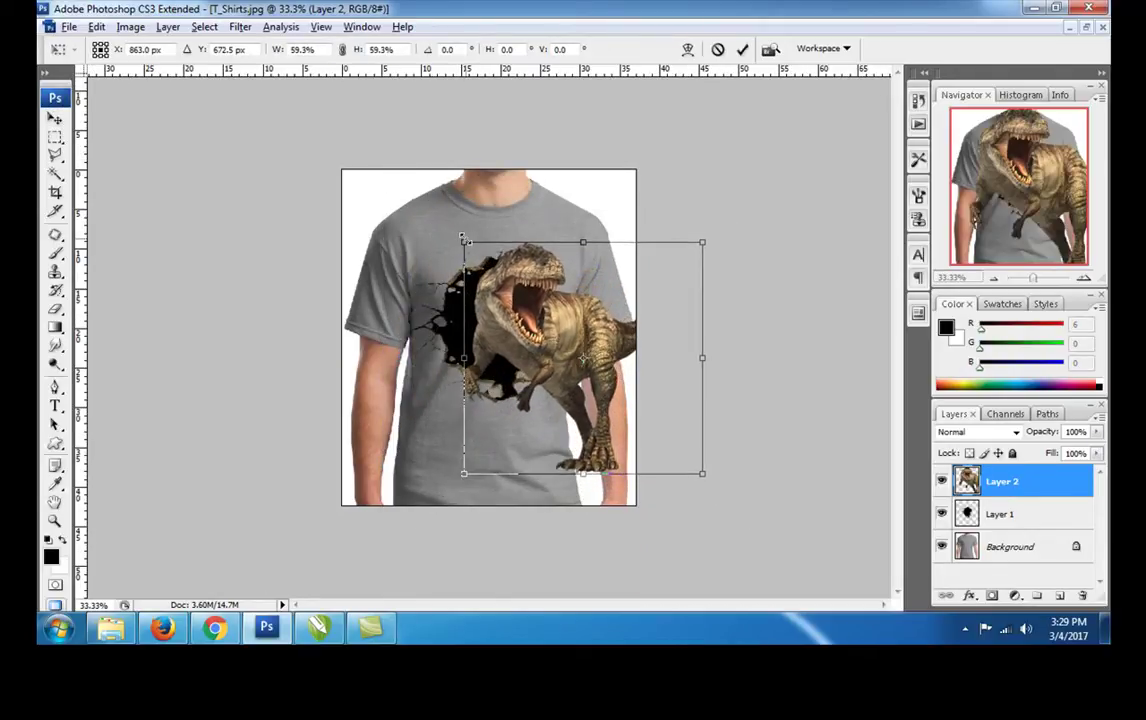
{"action": "key", "text": "Return"}
{"action": "left_click_drag", "start_coordinate": [488, 300], "coordinate": [458, 300]}
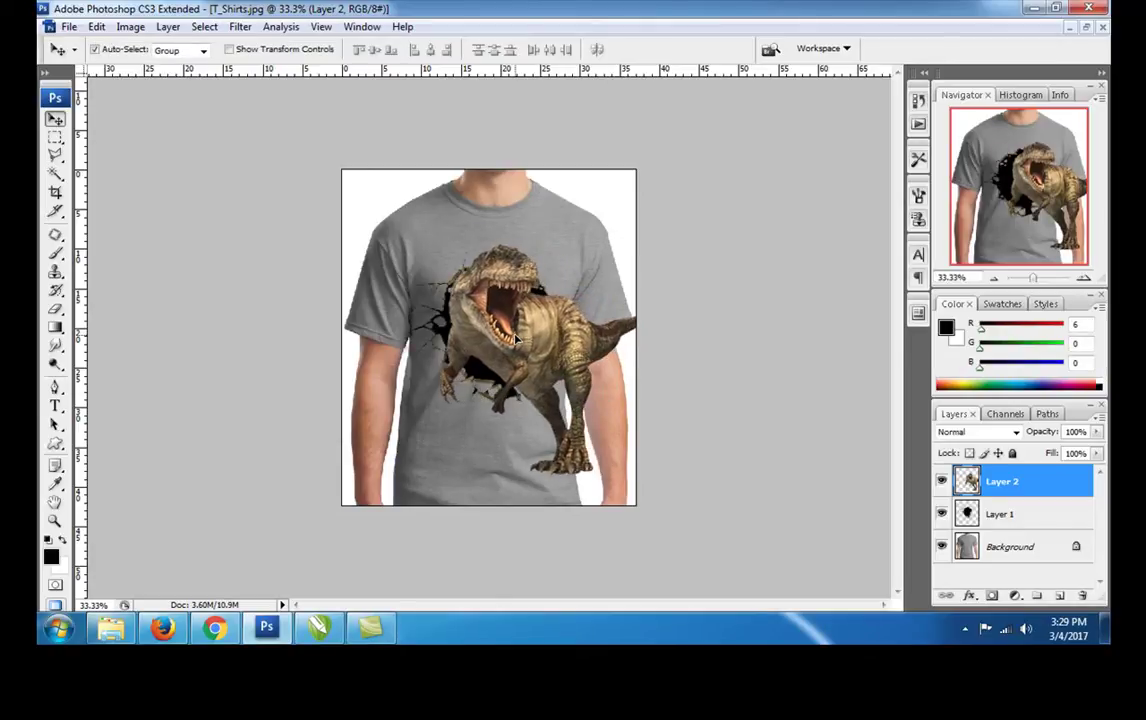
{"action": "left_click_drag", "start_coordinate": [517, 339], "coordinate": [512, 337]}
Free-transform the dinosaur layer to a new size, then zoom out to see the whole shirt.
{"action": "scroll", "coordinate": [530, 320], "scroll_direction": "up", "scroll_amount": 3}
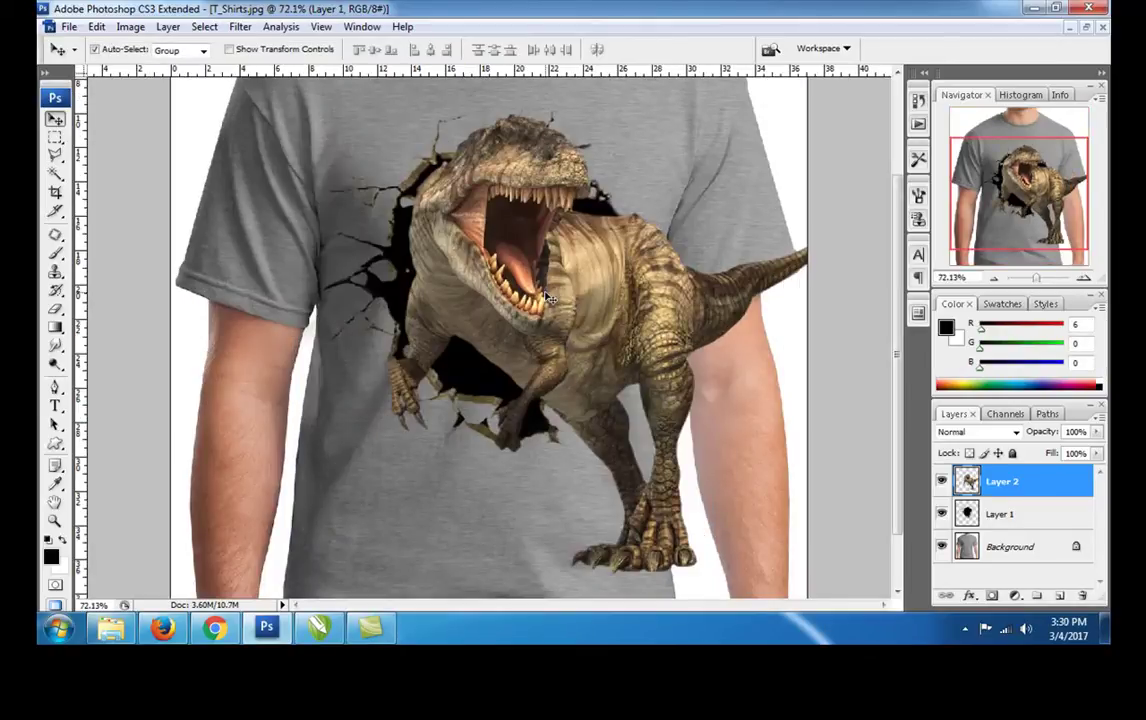
{"action": "key", "text": "ctrl+t"}
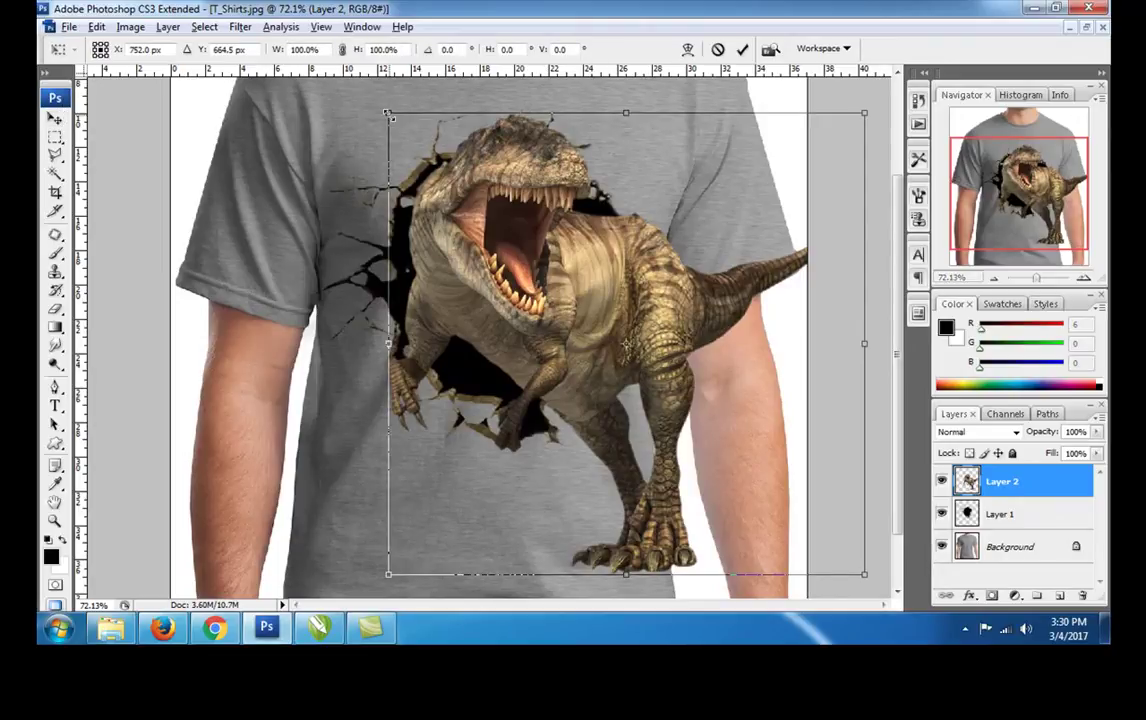
{"action": "left_click_drag", "start_coordinate": [389, 116], "coordinate": [533, 265]}
{"action": "key", "text": "Return"}
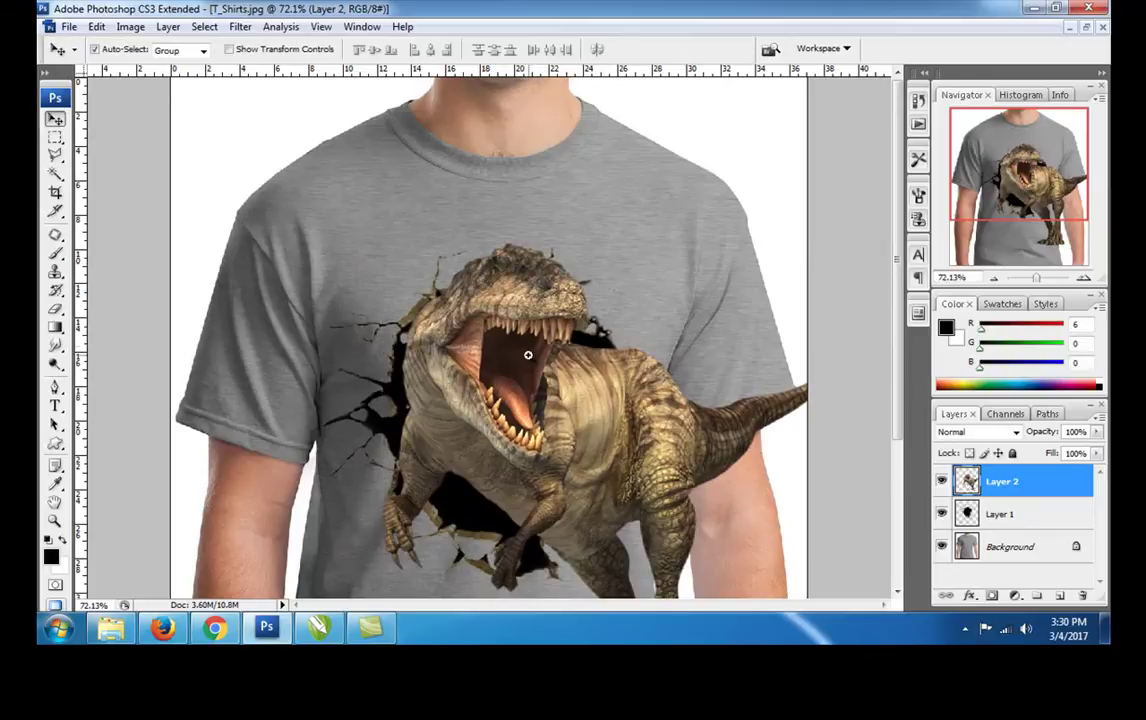
{"action": "key", "text": "ctrl+minus"}
{"action": "key", "text": "ctrl+minus"}
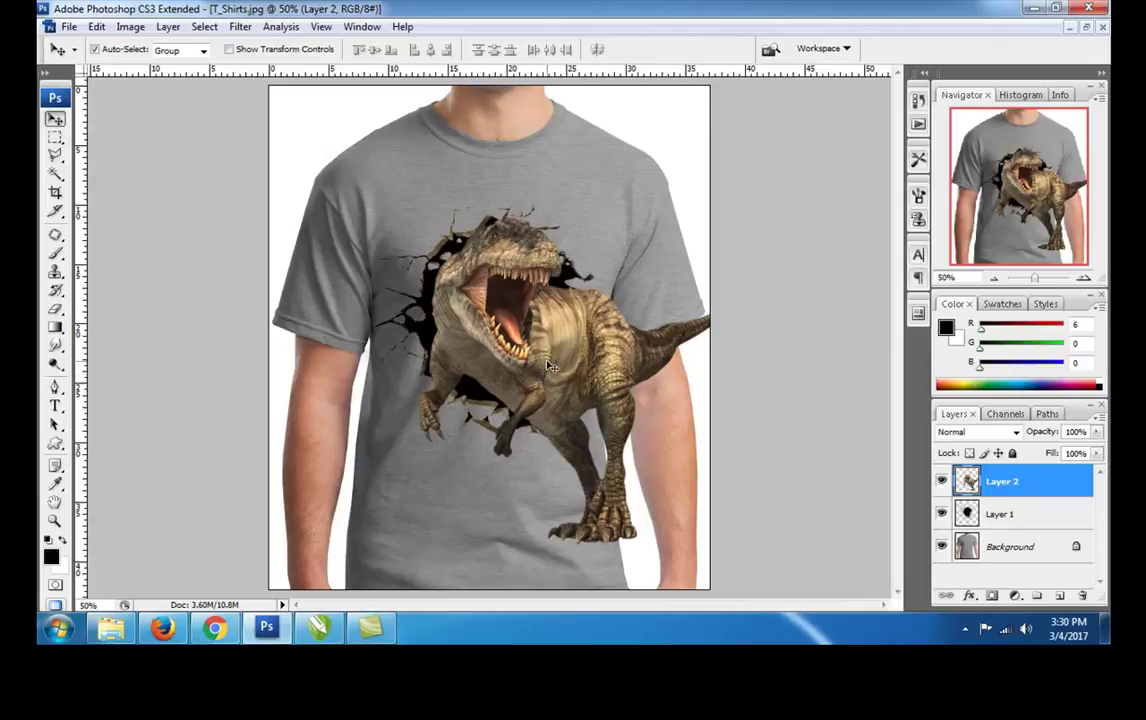
Enlarge the dinosaur to about 105%, nudge it lower, then hide it with Layer 1 active.
{"action": "key", "text": "ctrl+t"}
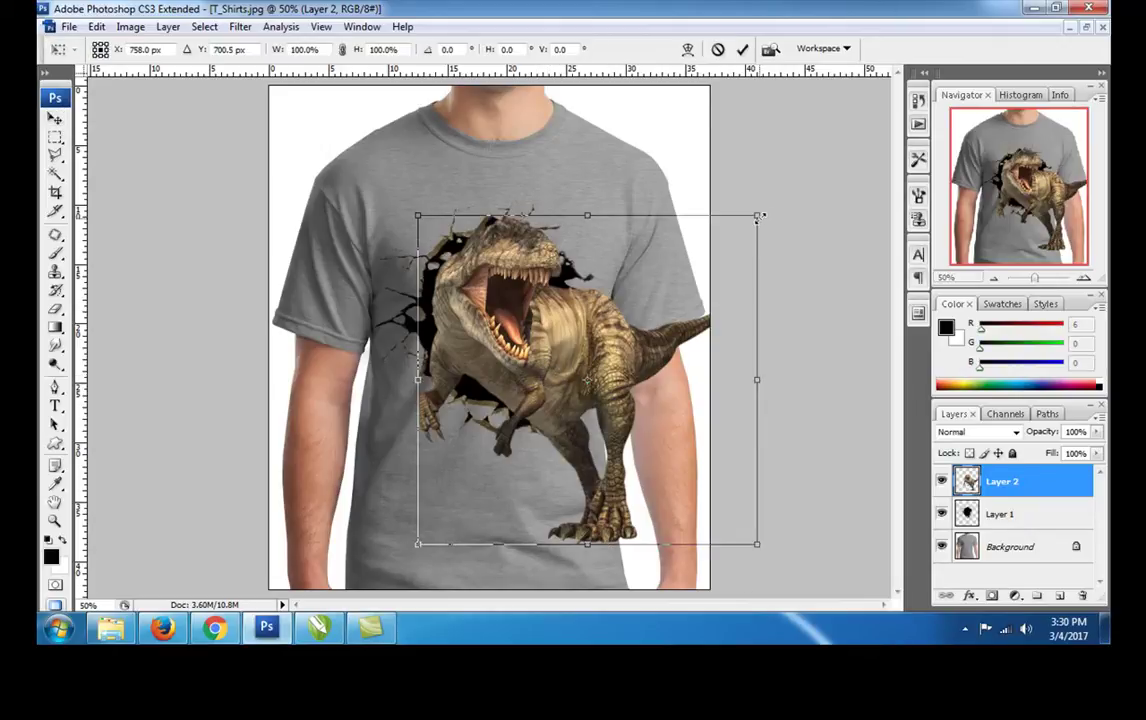
{"action": "left_click_drag", "start_coordinate": [762, 214], "coordinate": [776, 197]}
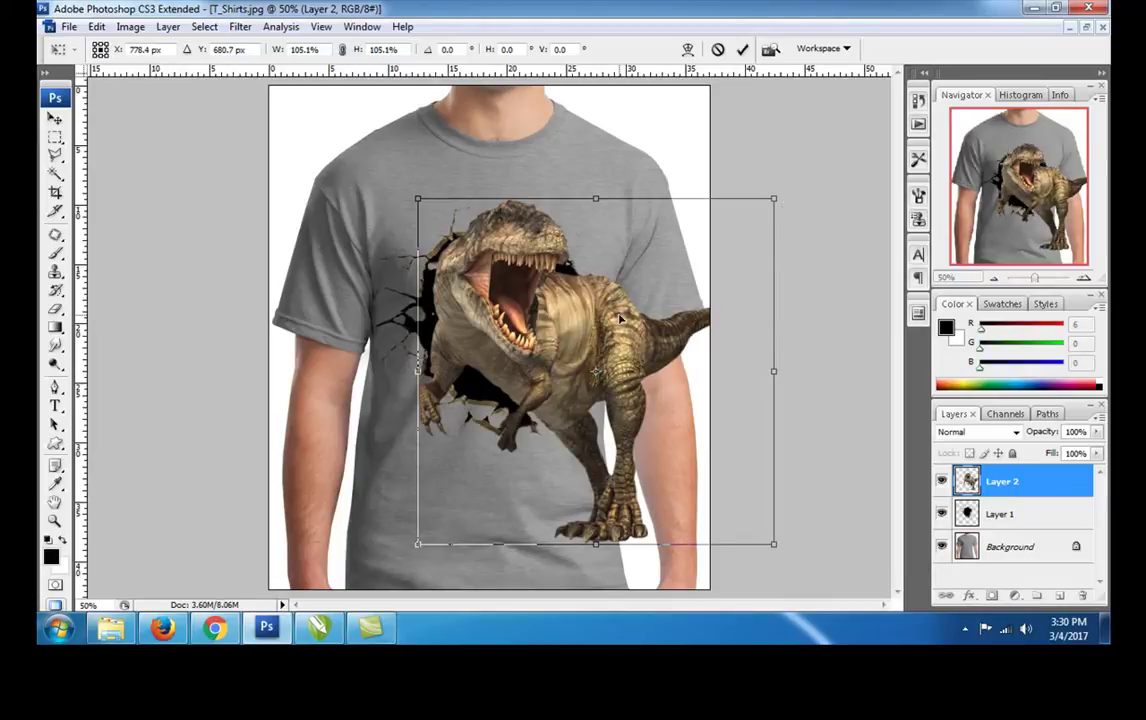
{"action": "key", "text": "Return"}
{"action": "mouse_move", "coordinate": [572, 342]}
{"action": "left_mouse_down"}
{"action": "mouse_move", "coordinate": [572, 354]}
{"action": "mouse_move", "coordinate": [574, 345]}
{"action": "left_mouse_up"}
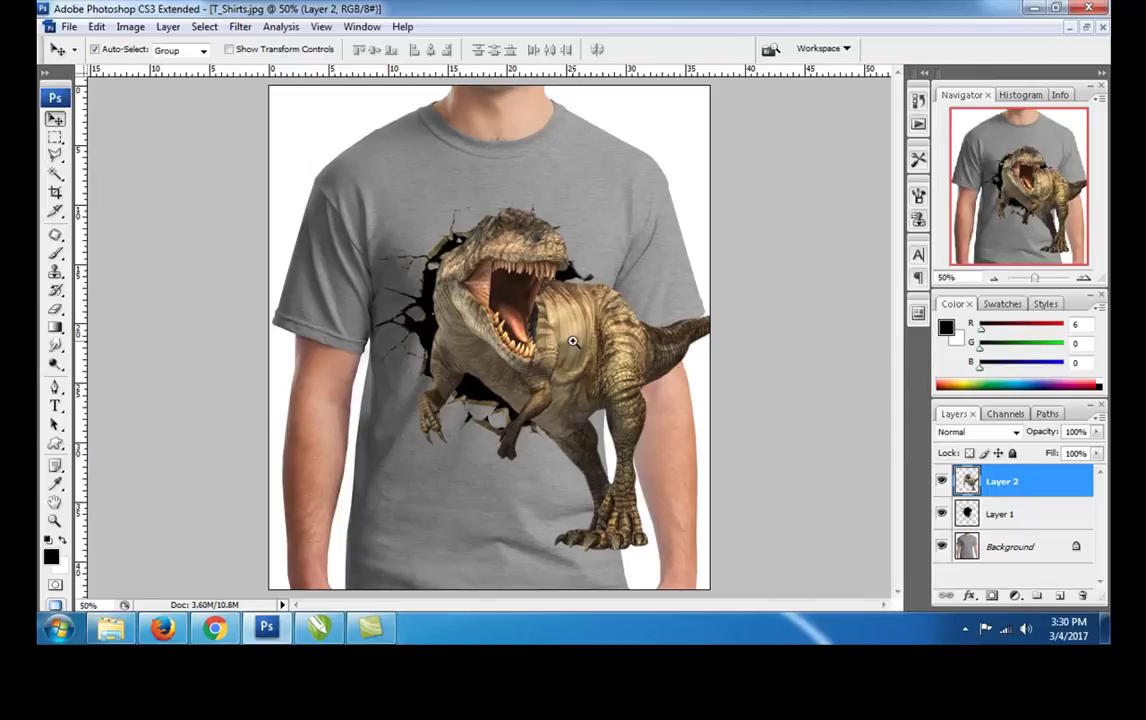
{"action": "left_click", "coordinate": [582, 340]}
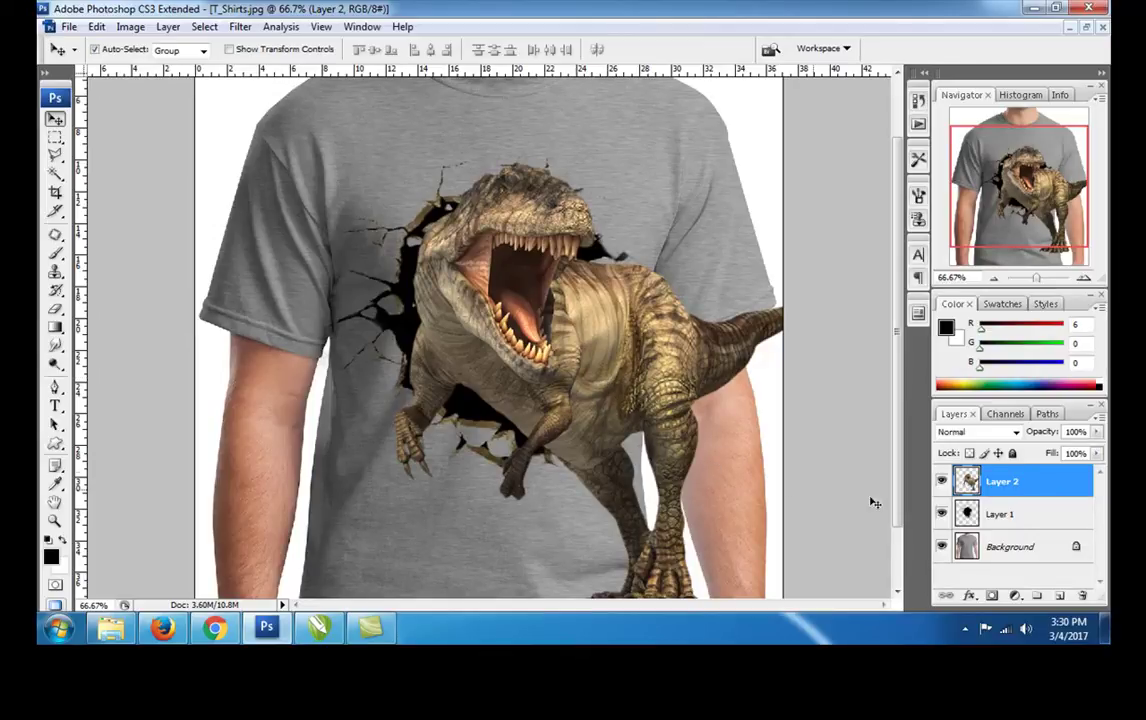
{"action": "left_click", "coordinate": [995, 518]}
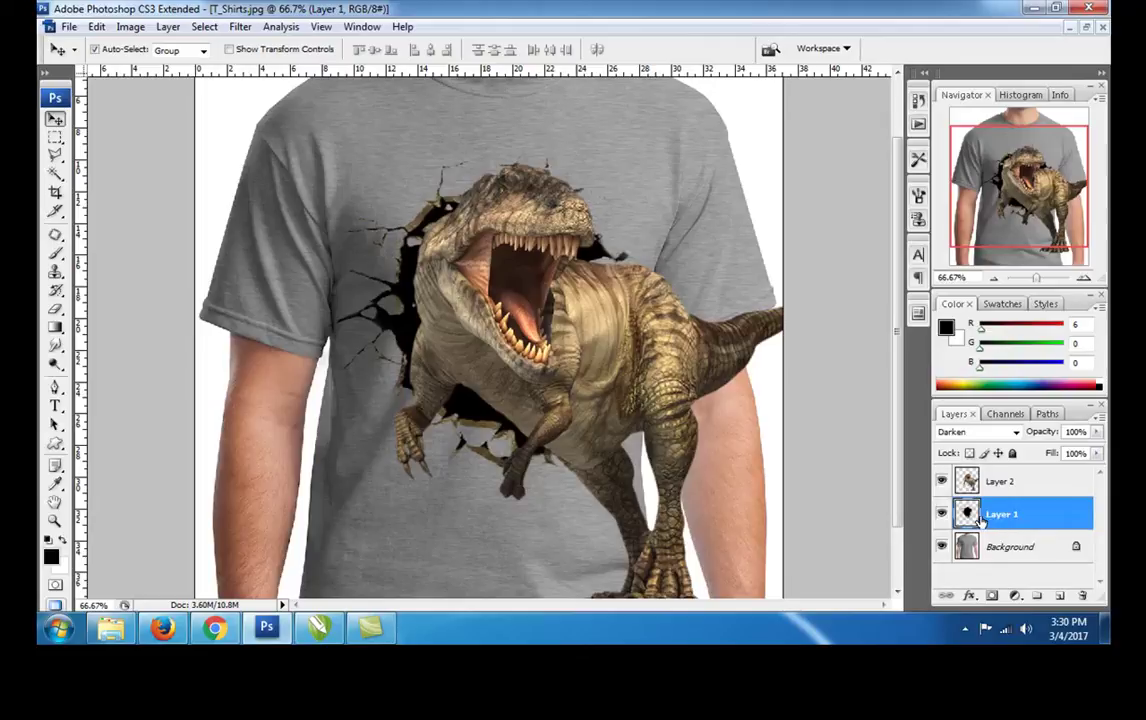
{"action": "left_click", "coordinate": [942, 482]}
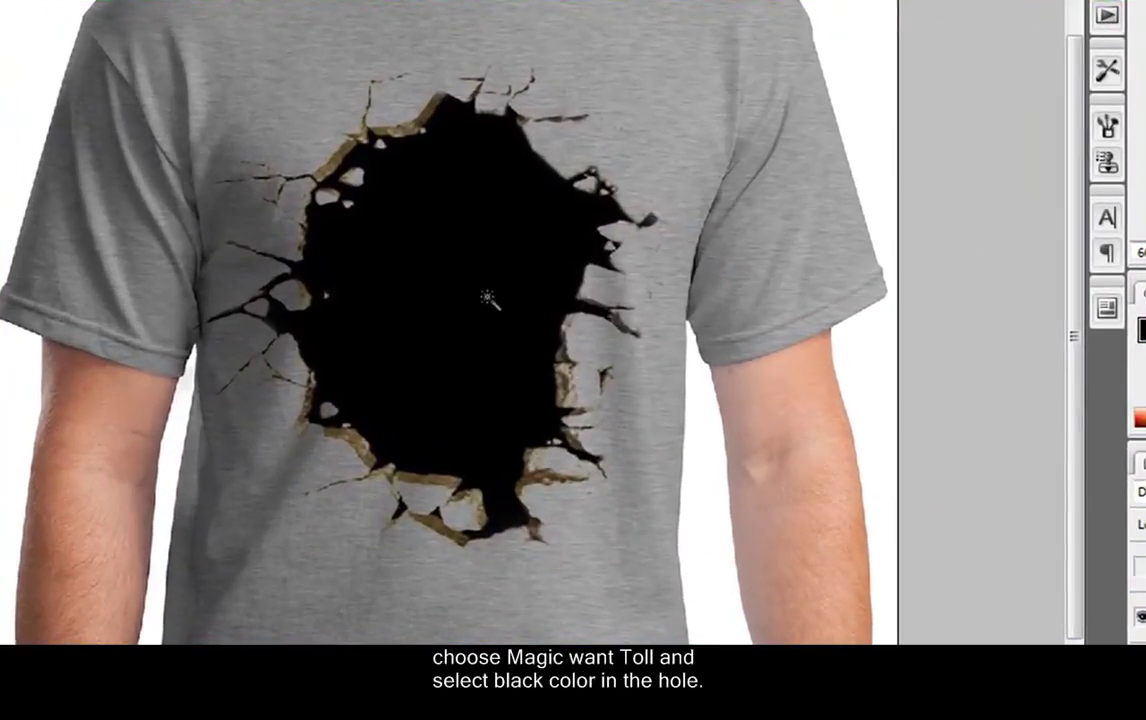
Magic-wand the black hole, duplicate Layer 1, invert the selection, and make Layer 2 active.
{"action": "left_click", "coordinate": [487, 297]}
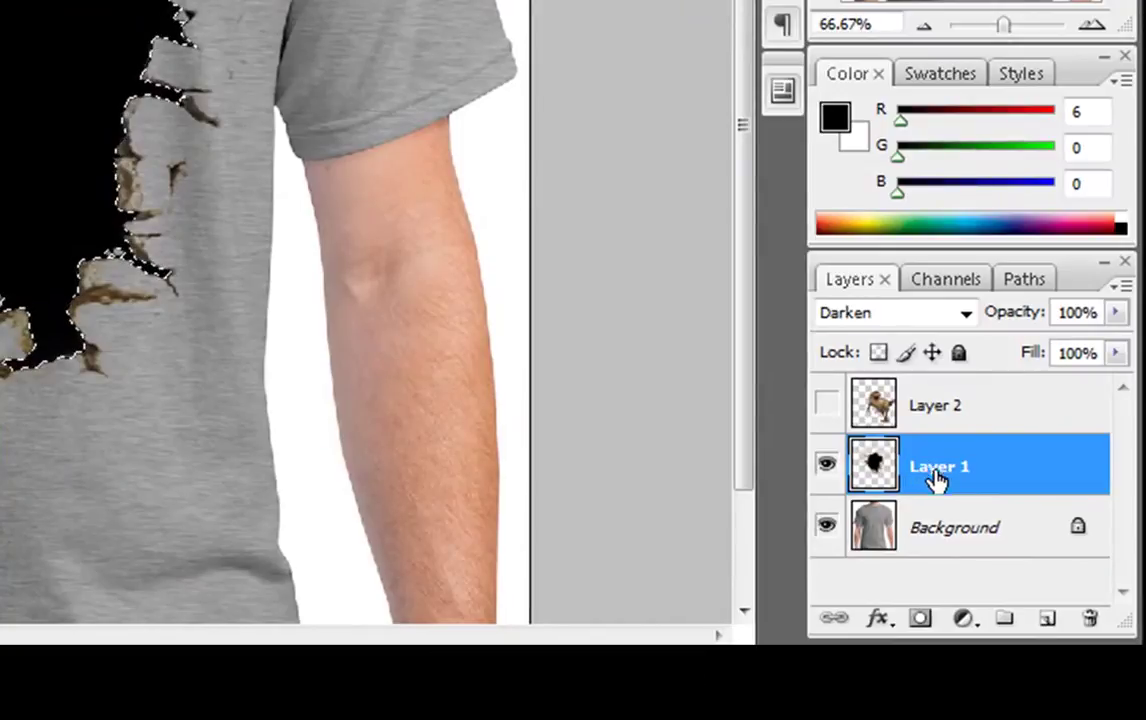
{"action": "left_click_drag", "start_coordinate": [928, 478], "coordinate": [1056, 602]}
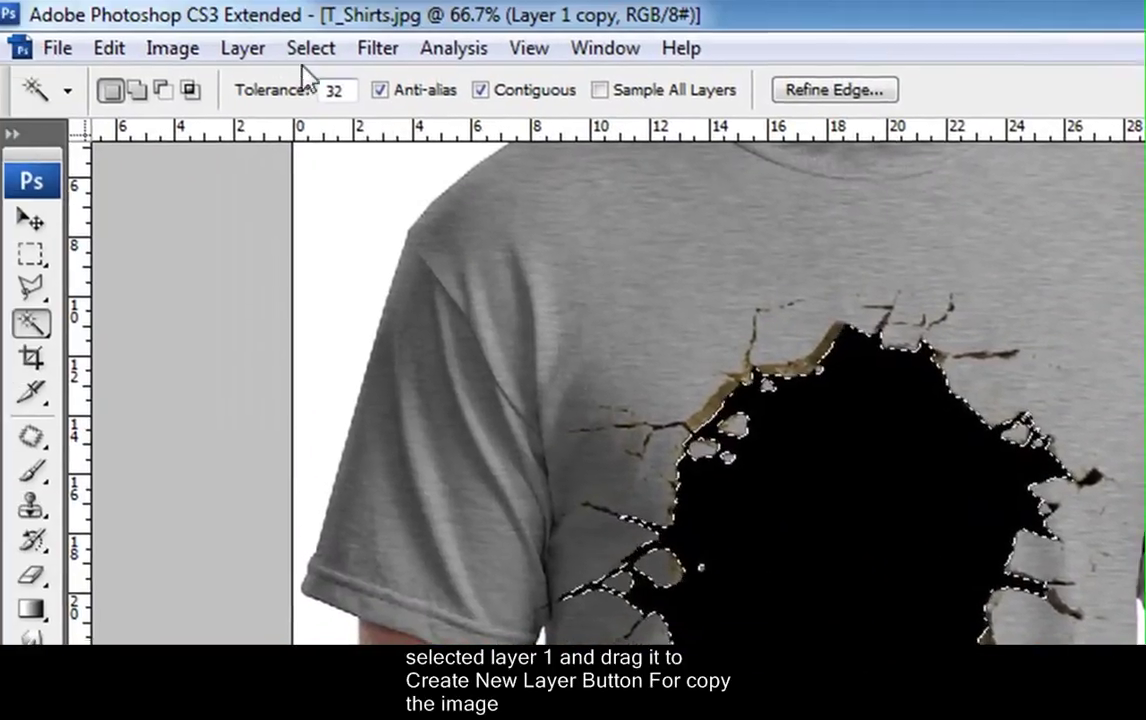
{"action": "left_click", "coordinate": [313, 50]}
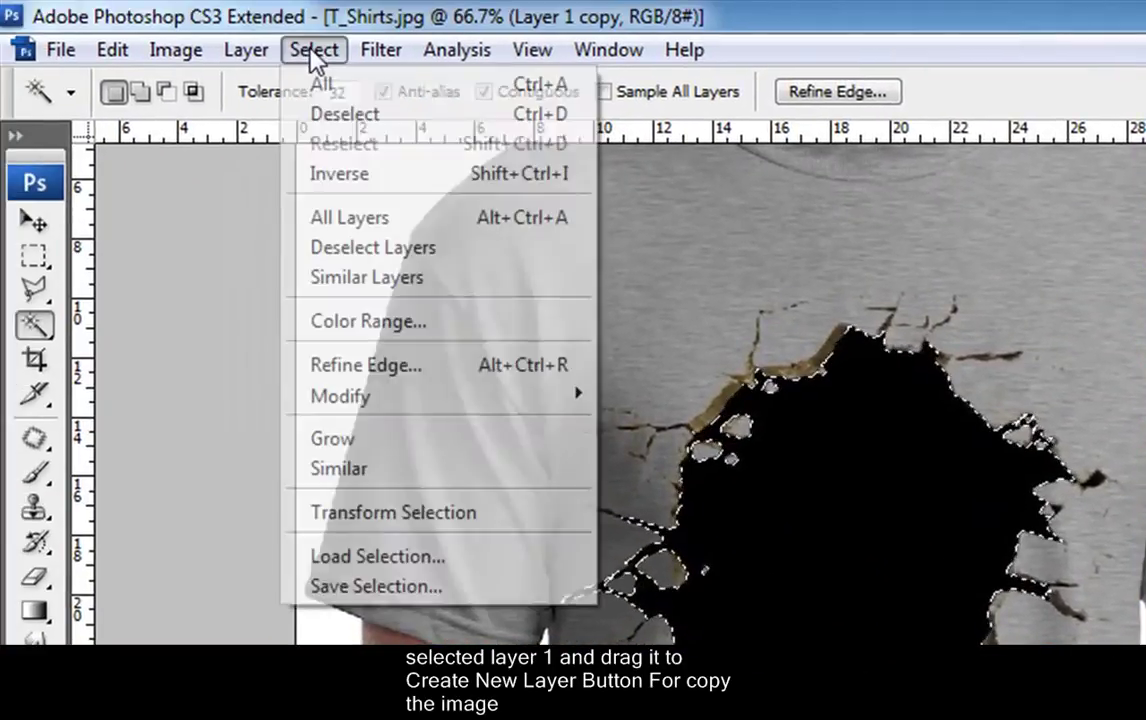
{"action": "left_click", "coordinate": [355, 175]}
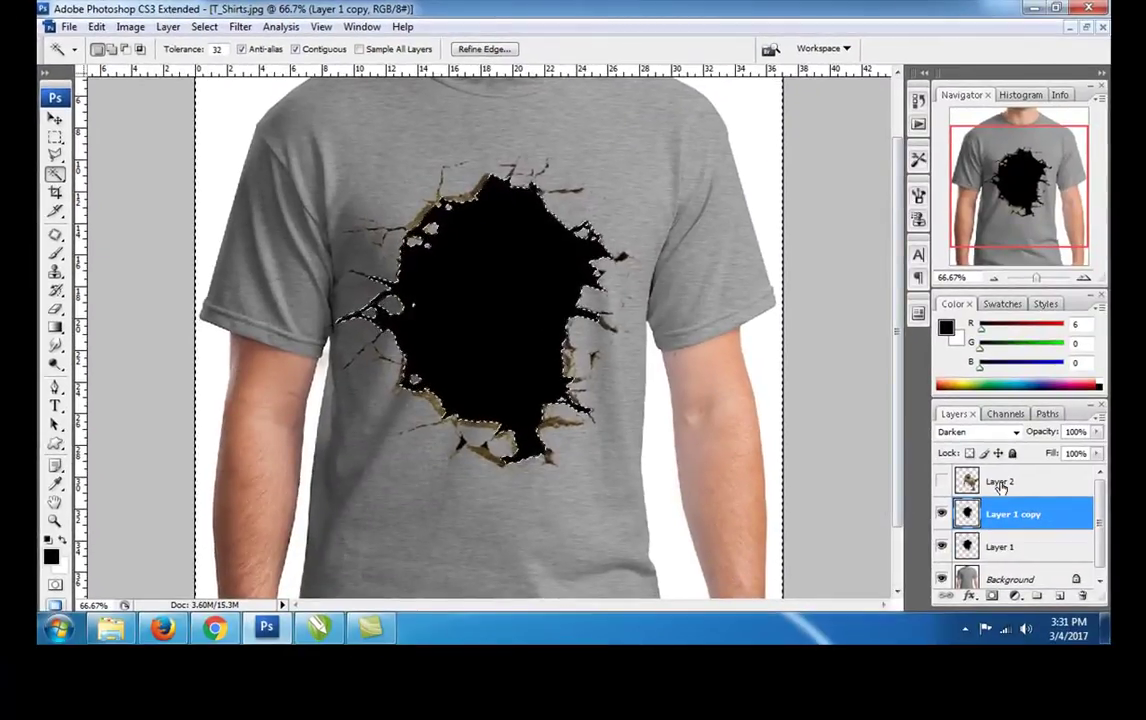
{"action": "left_click", "coordinate": [990, 482]}
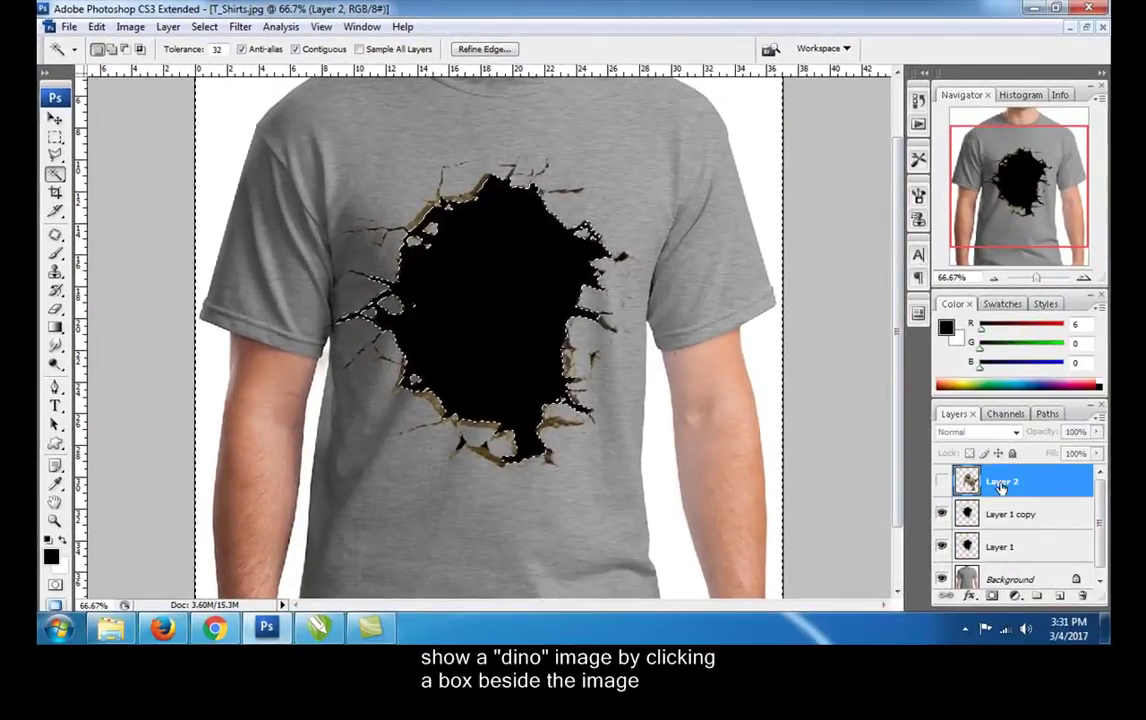
Show the dinosaur again and erase its neck, lower body and shoulder outside the hole.
{"action": "left_click", "coordinate": [943, 484]}
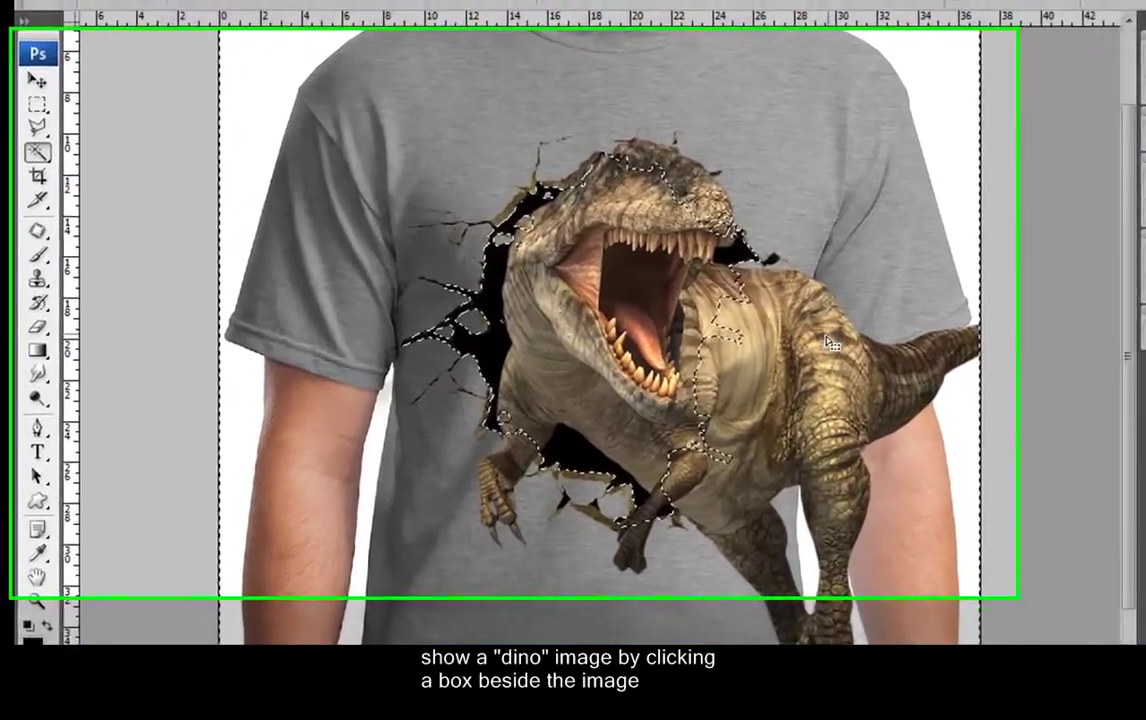
{"action": "key", "text": "e"}
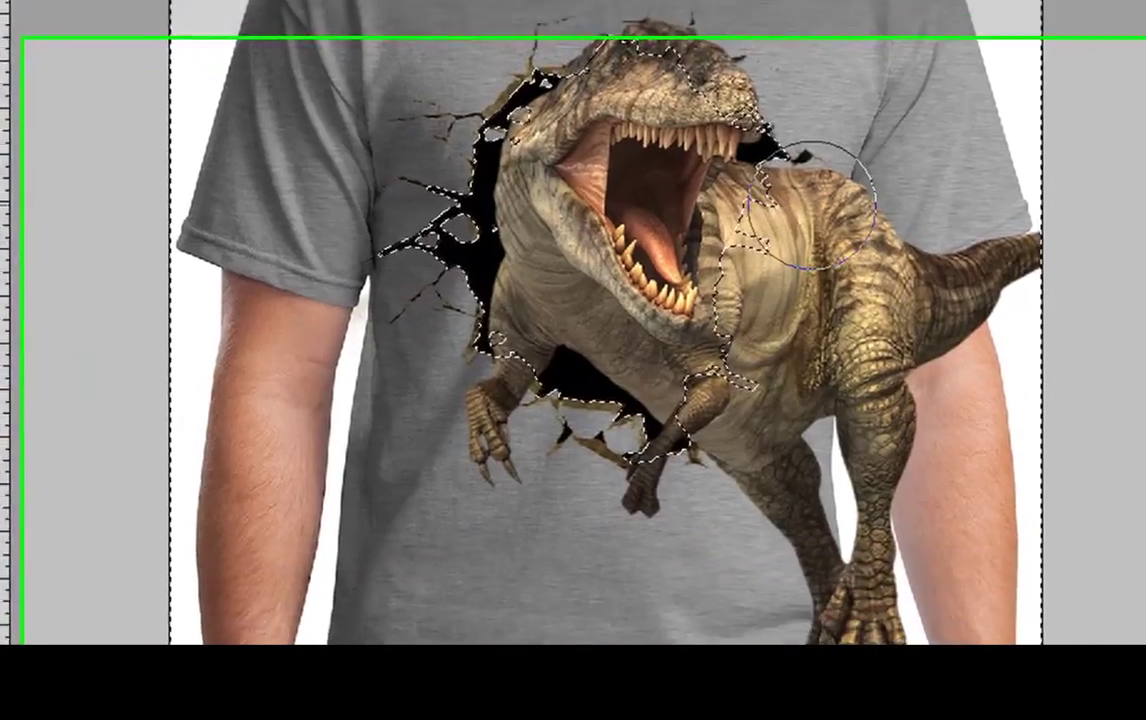
{"action": "mouse_move", "coordinate": [905, 320]}
{"action": "left_mouse_down"}
{"action": "mouse_move", "coordinate": [780, 160]}
{"action": "mouse_move", "coordinate": [780, 128]}
{"action": "mouse_move", "coordinate": [793, 205]}
{"action": "mouse_move", "coordinate": [844, 256]}
{"action": "mouse_move", "coordinate": [918, 200]}
{"action": "mouse_move", "coordinate": [870, 256]}
{"action": "mouse_move", "coordinate": [1036, 200]}
{"action": "mouse_move", "coordinate": [845, 335]}
{"action": "mouse_move", "coordinate": [831, 506]}
{"action": "left_mouse_up"}
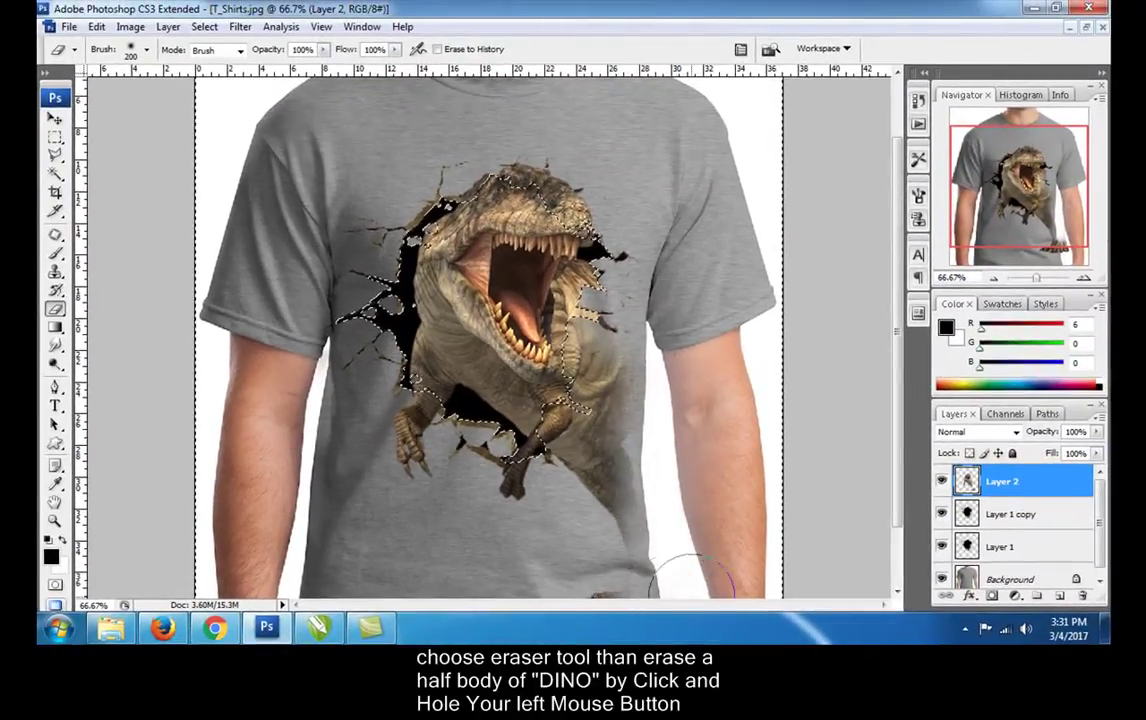
{"action": "left_click_drag", "start_coordinate": [690, 578], "coordinate": [650, 440]}
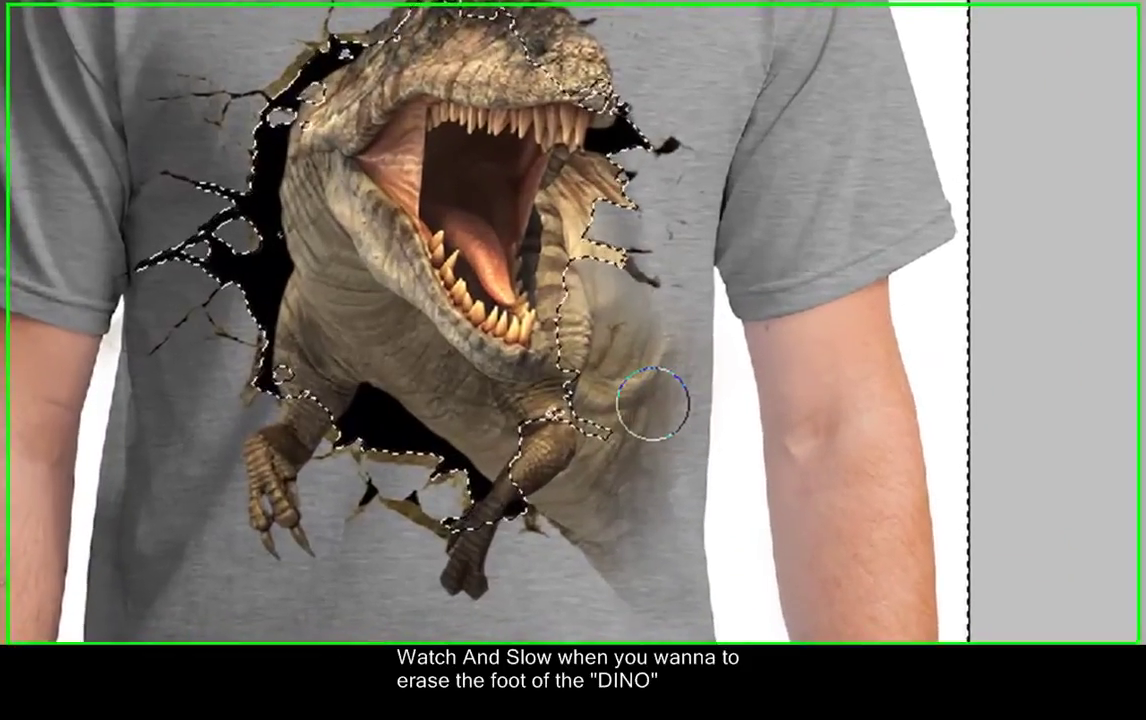
{"action": "mouse_move", "coordinate": [653, 403]}
{"action": "left_mouse_down"}
{"action": "mouse_move", "coordinate": [634, 394]}
{"action": "mouse_move", "coordinate": [605, 292]}
{"action": "mouse_move", "coordinate": [597, 334]}
{"action": "mouse_move", "coordinate": [634, 478]}
{"action": "mouse_move", "coordinate": [590, 410]}
{"action": "left_mouse_up"}
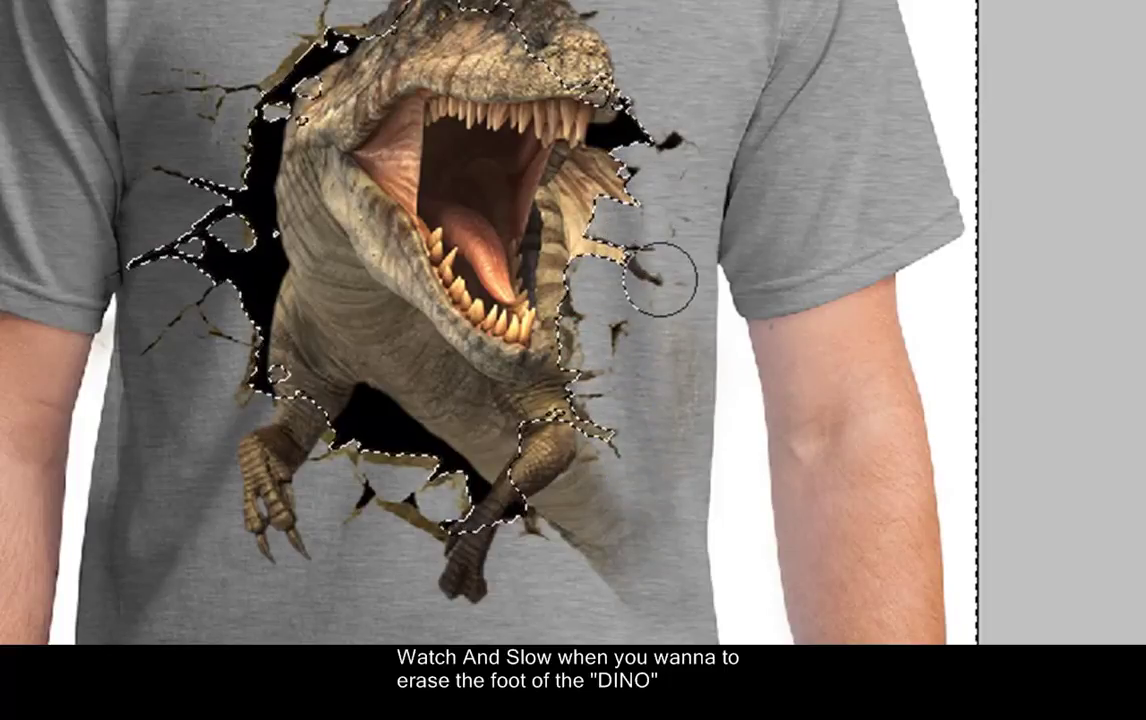
Erase the brown smudges around the foot and claw, then fit the view and deselect.
{"action": "left_click_drag", "start_coordinate": [657, 440], "coordinate": [665, 514]}
{"action": "left_click_drag", "start_coordinate": [354, 322], "coordinate": [716, 609]}
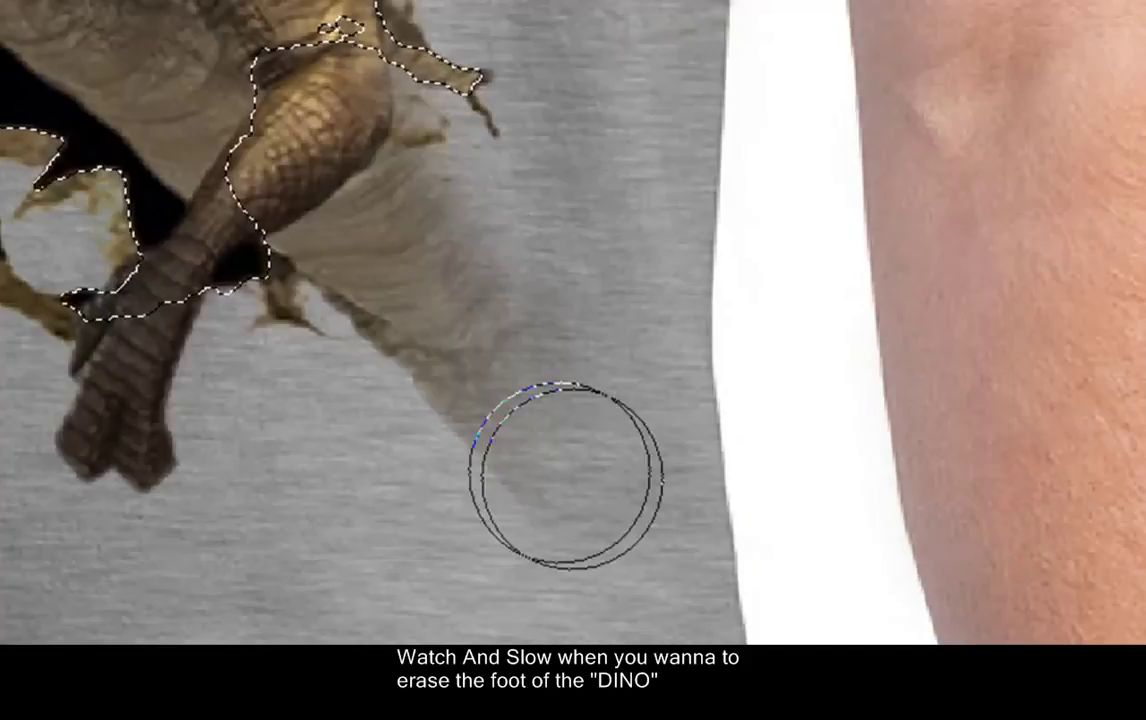
{"action": "mouse_move", "coordinate": [563, 473]}
{"action": "left_mouse_down"}
{"action": "mouse_move", "coordinate": [468, 402]}
{"action": "mouse_move", "coordinate": [440, 358]}
{"action": "mouse_move", "coordinate": [533, 287]}
{"action": "mouse_move", "coordinate": [373, 348]}
{"action": "mouse_move", "coordinate": [463, 302]}
{"action": "mouse_move", "coordinate": [432, 228]}
{"action": "mouse_move", "coordinate": [435, 123]}
{"action": "mouse_move", "coordinate": [417, 179]}
{"action": "mouse_move", "coordinate": [297, 265]}
{"action": "left_mouse_up"}
{"action": "mouse_move", "coordinate": [379, 212]}
{"action": "left_mouse_down"}
{"action": "mouse_move", "coordinate": [430, 184]}
{"action": "mouse_move", "coordinate": [302, 366]}
{"action": "left_mouse_up"}
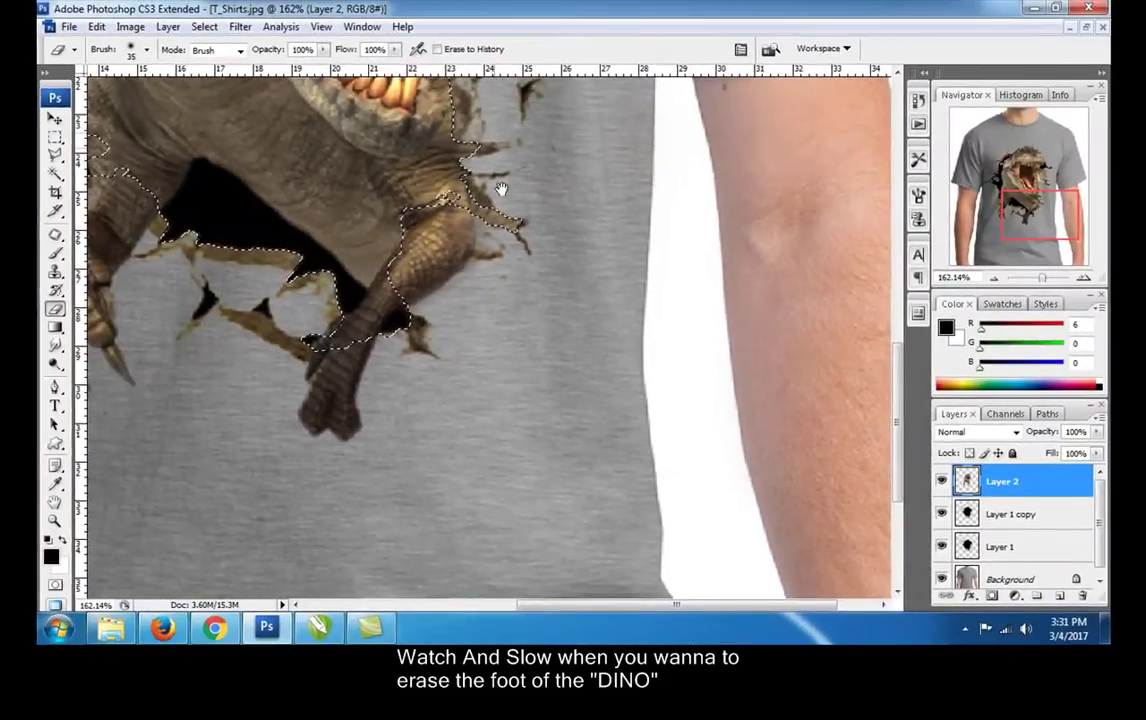
{"action": "scroll", "coordinate": [510, 330], "scroll_direction": "up", "scroll_amount": 3}
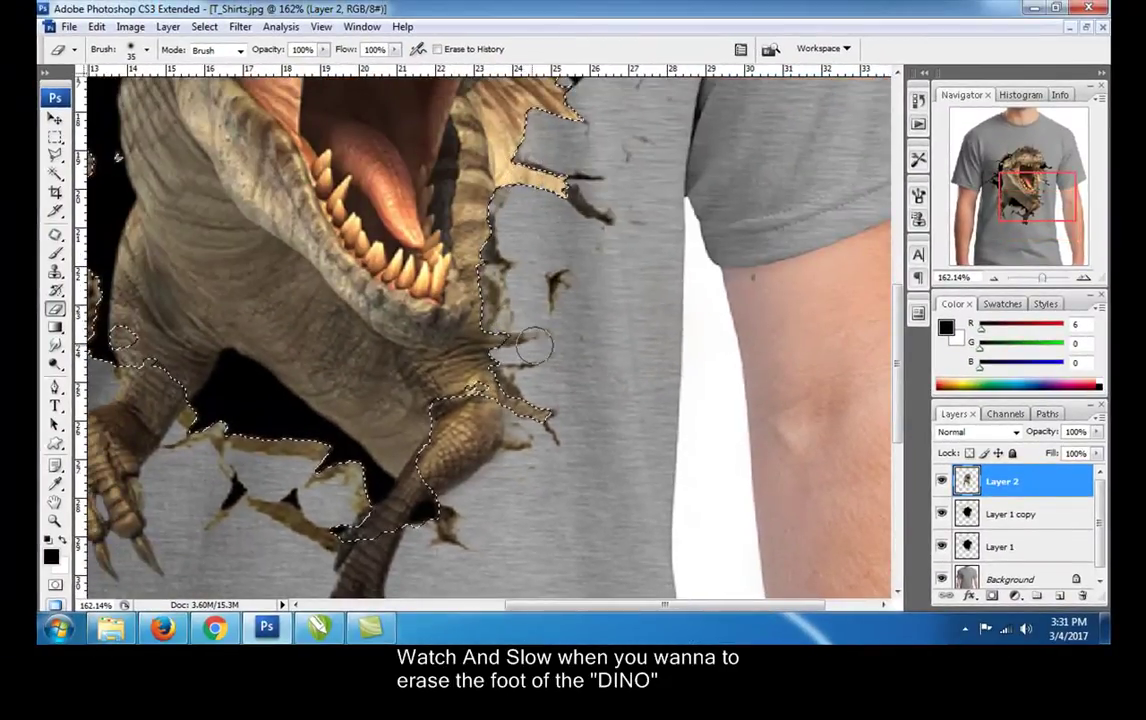
{"action": "key", "text": "ctrl+0"}
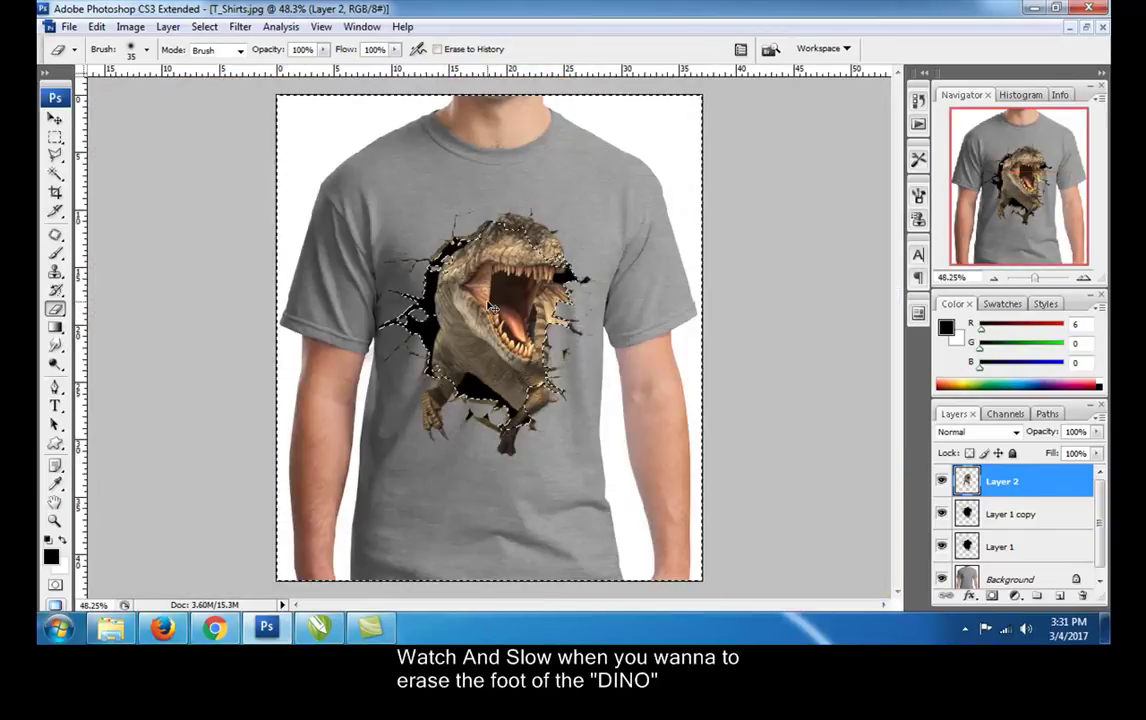
{"action": "key", "text": "ctrl+d"}
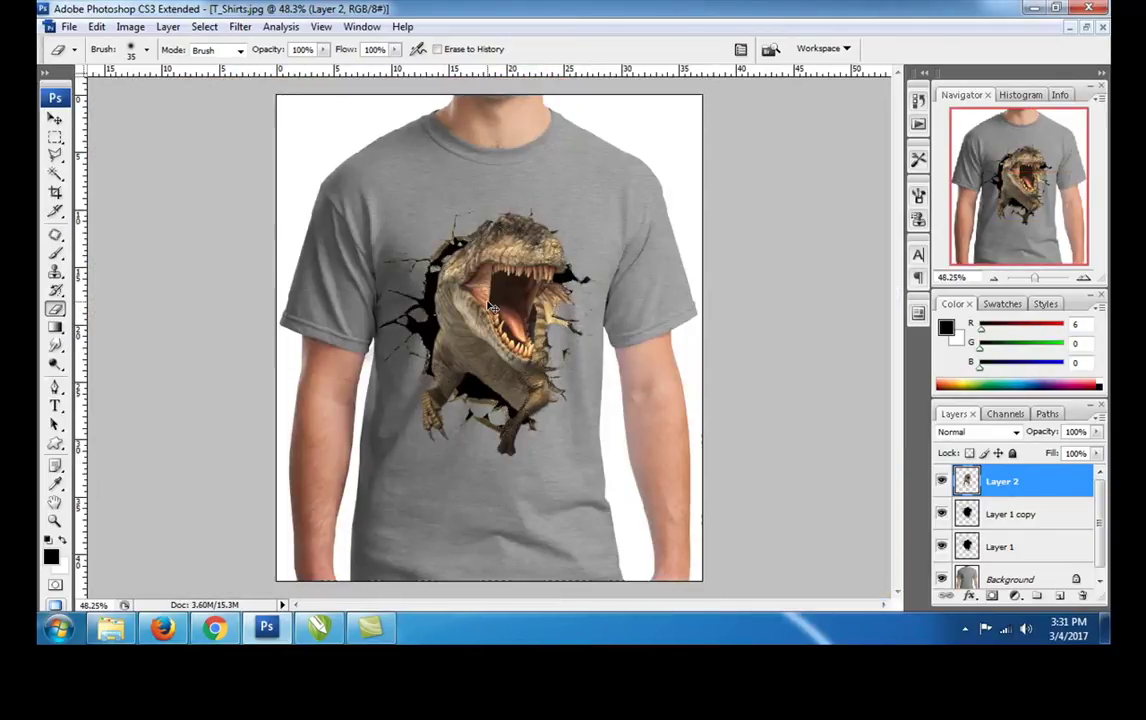
{"action": "key", "text": "ctrl+plus"}
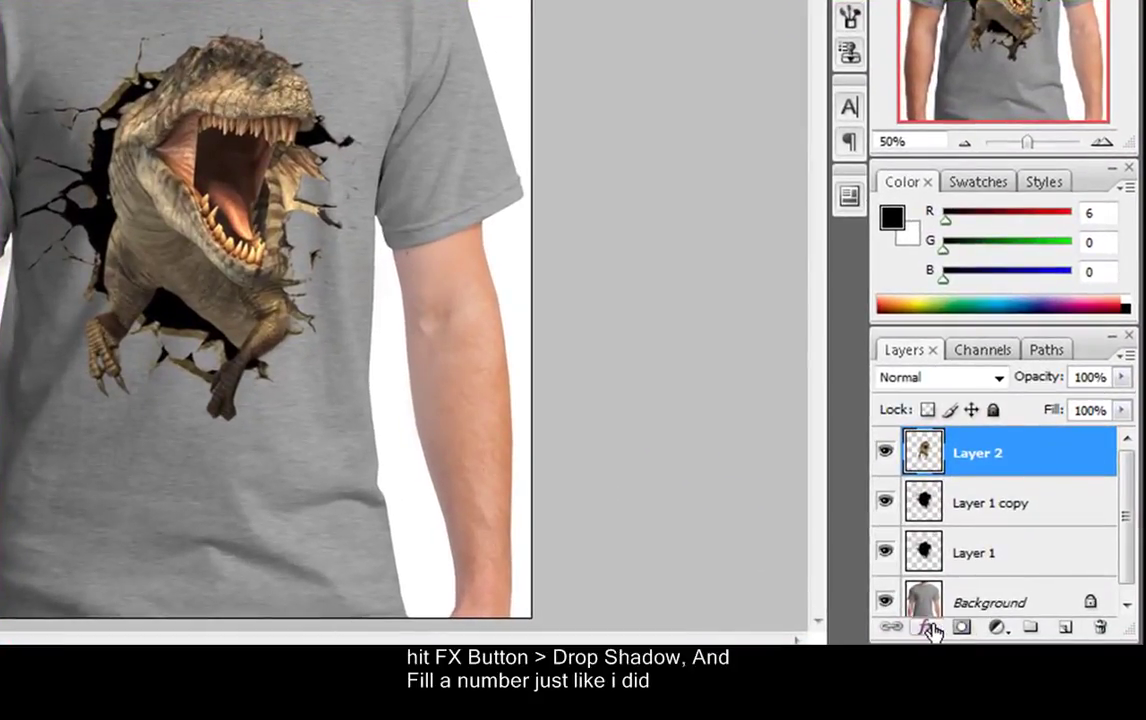
Add a Drop Shadow to the dinosaur layer without global light, angle 120°, distance 39 px.
{"action": "left_click", "coordinate": [929, 627]}
{"action": "left_click", "coordinate": [994, 358]}
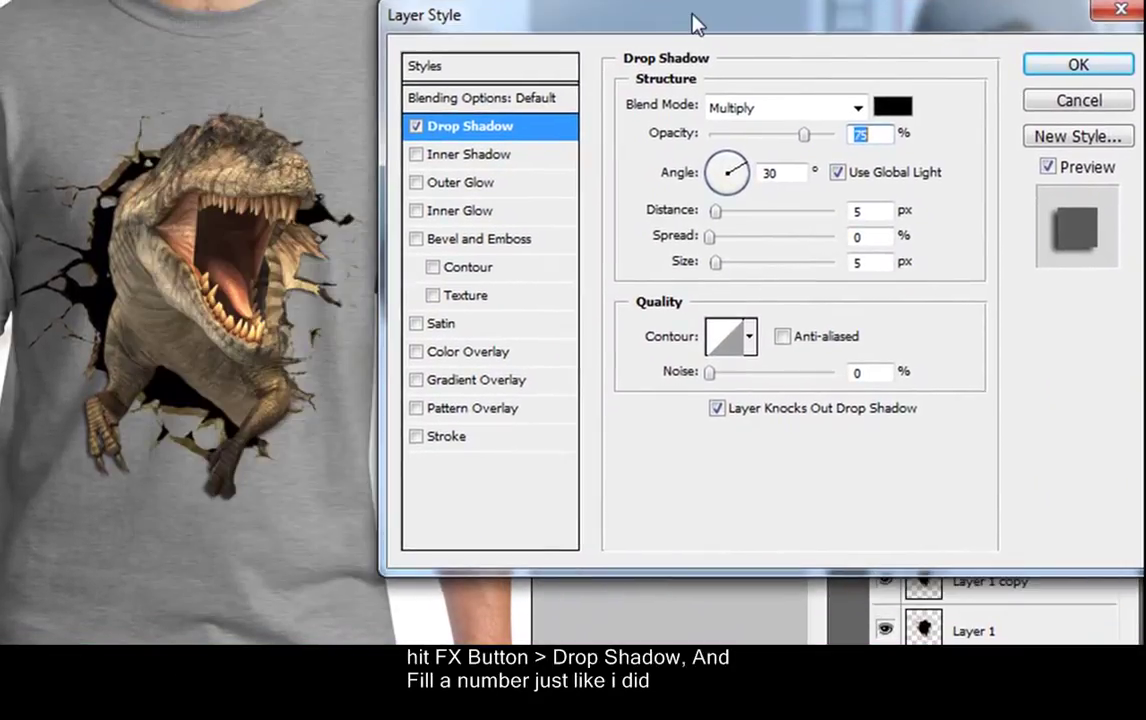
{"action": "left_click", "coordinate": [838, 171]}
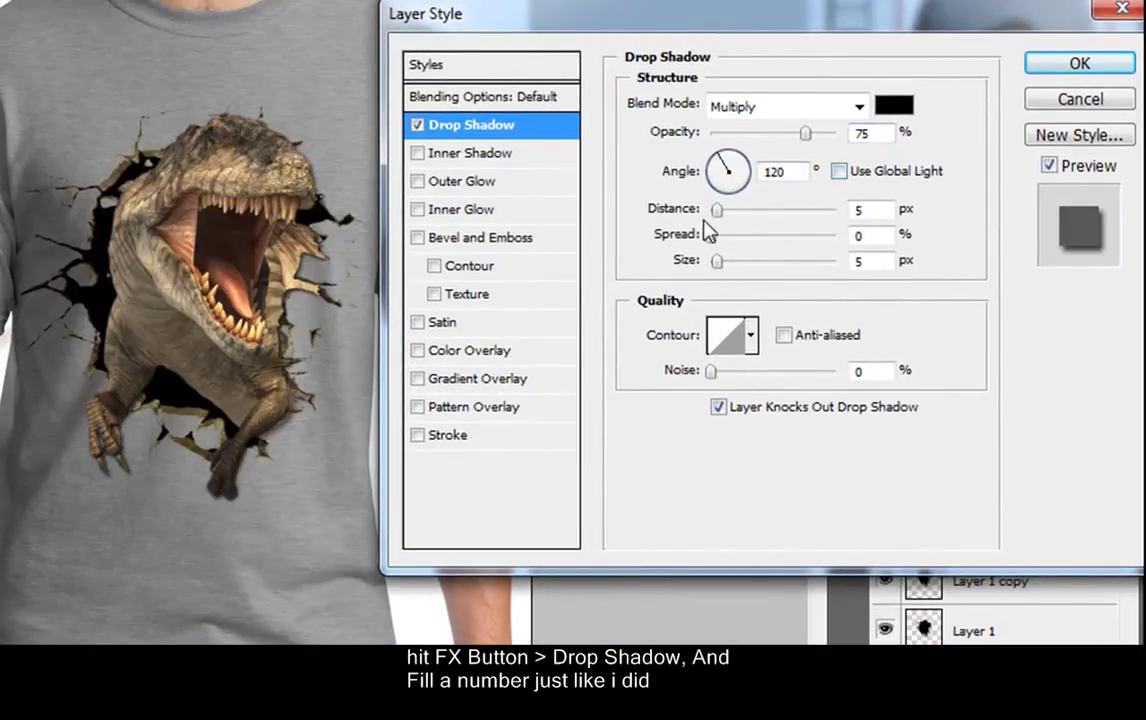
{"action": "left_click_drag", "start_coordinate": [717, 210], "coordinate": [761, 222]}
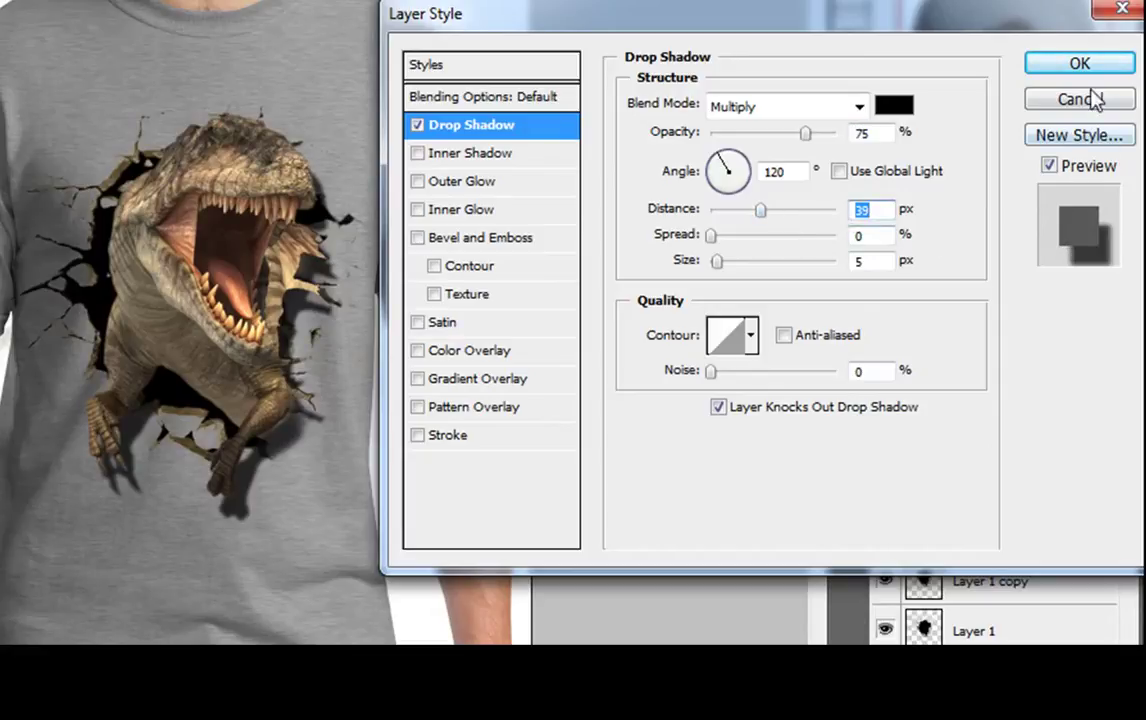
Add an Inner Shadow at 120°, distance 15 px, size 9, and apply both effects.
{"action": "left_click", "coordinate": [462, 155]}
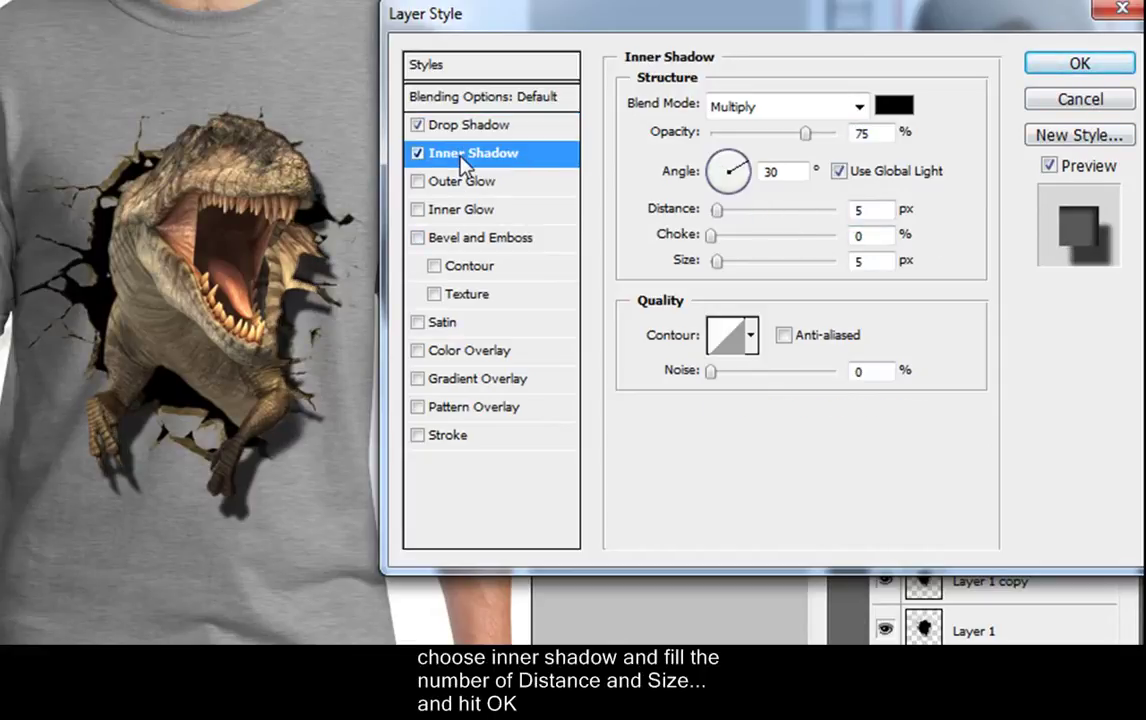
{"action": "left_click", "coordinate": [839, 173]}
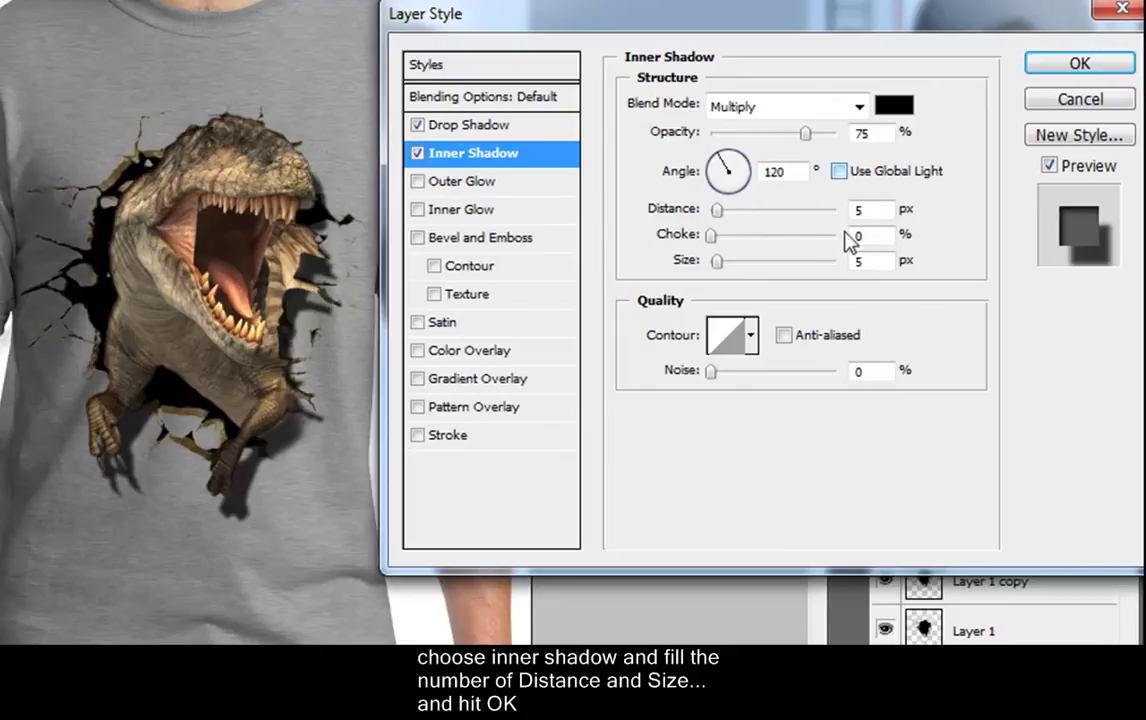
{"action": "left_click_drag", "start_coordinate": [717, 210], "coordinate": [730, 217]}
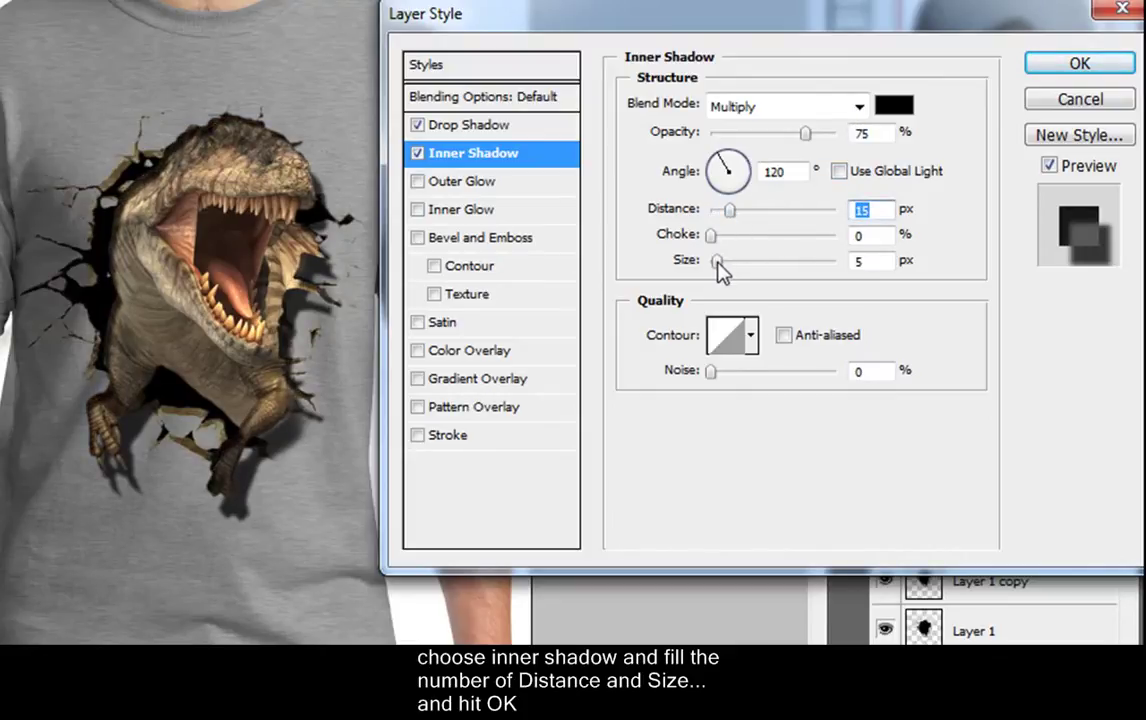
{"action": "left_click_drag", "start_coordinate": [717, 261], "coordinate": [722, 263]}
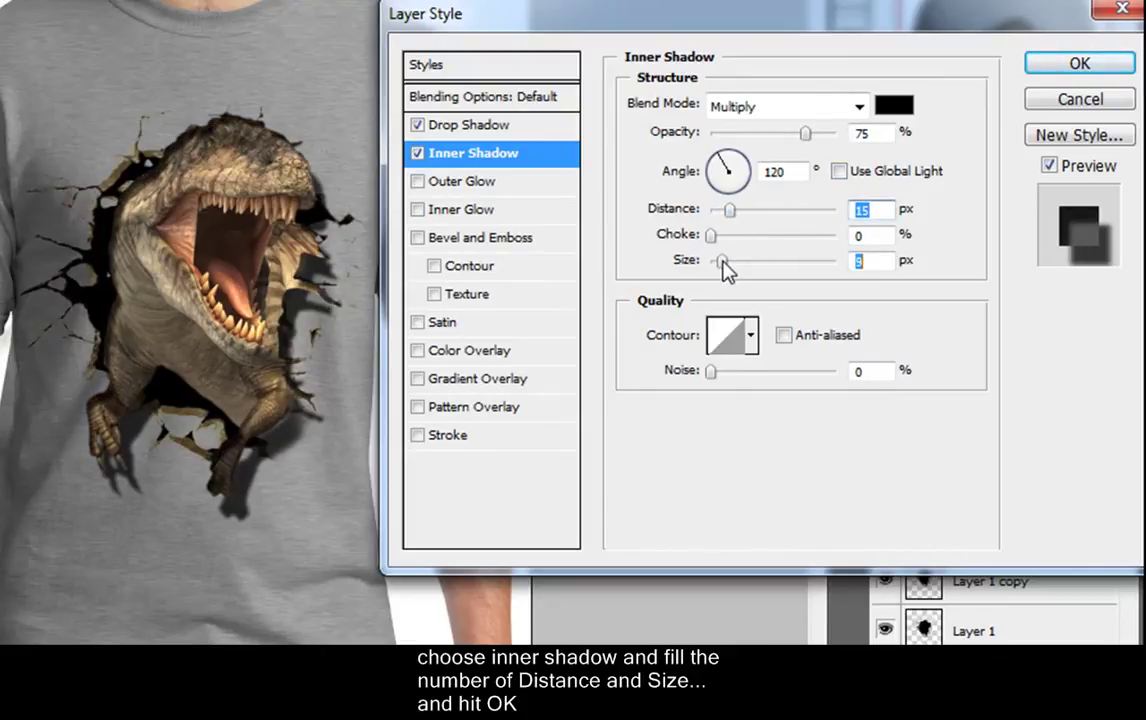
{"action": "left_click", "coordinate": [1078, 66]}
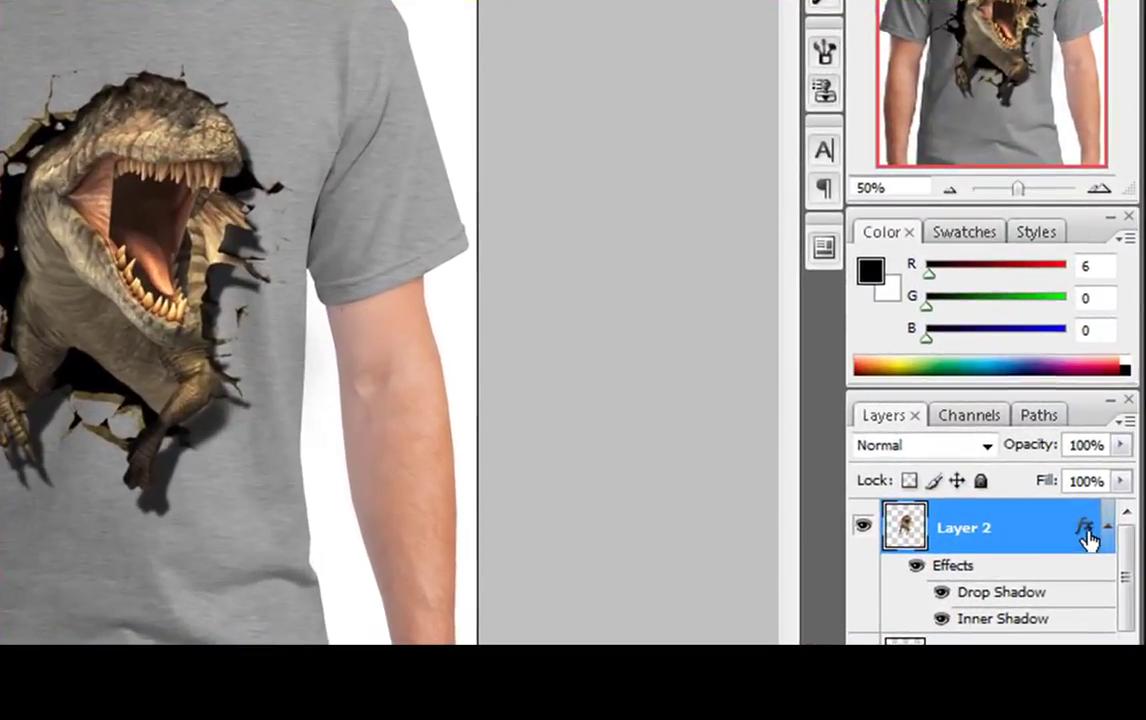
Convert the dinosaur's shadow effects into separate layers and select the Drop Shadow layer.
{"action": "right_click", "coordinate": [1091, 533]}
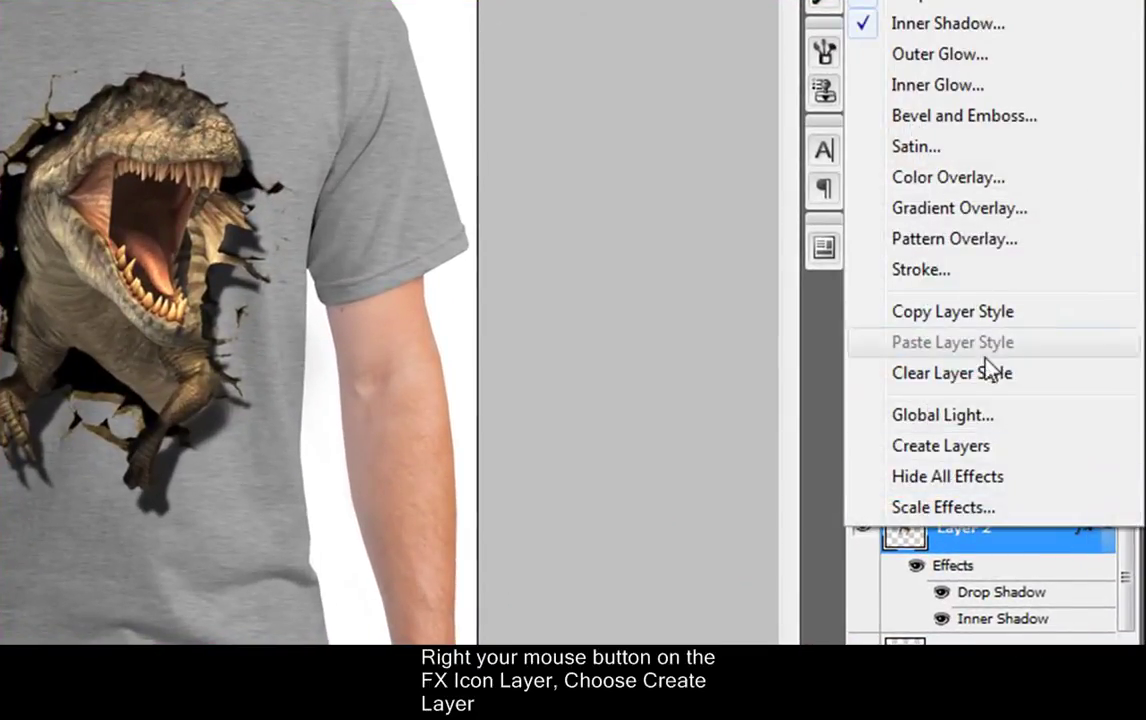
{"action": "left_click", "coordinate": [965, 447]}
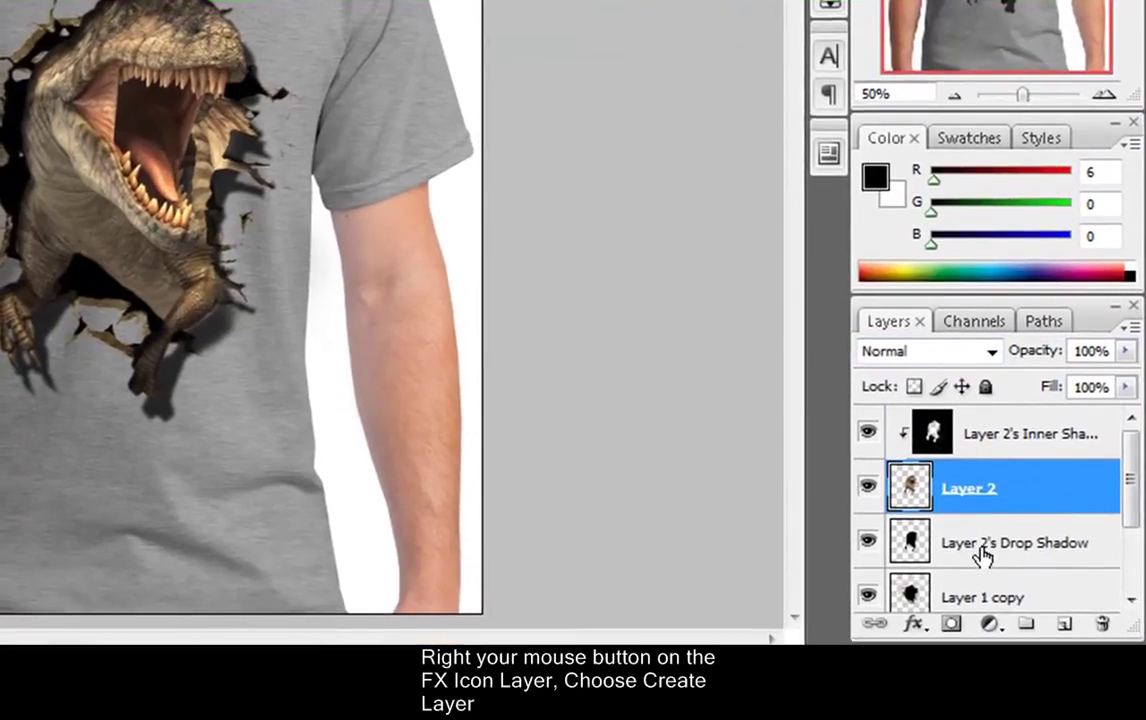
{"action": "left_click", "coordinate": [982, 550]}
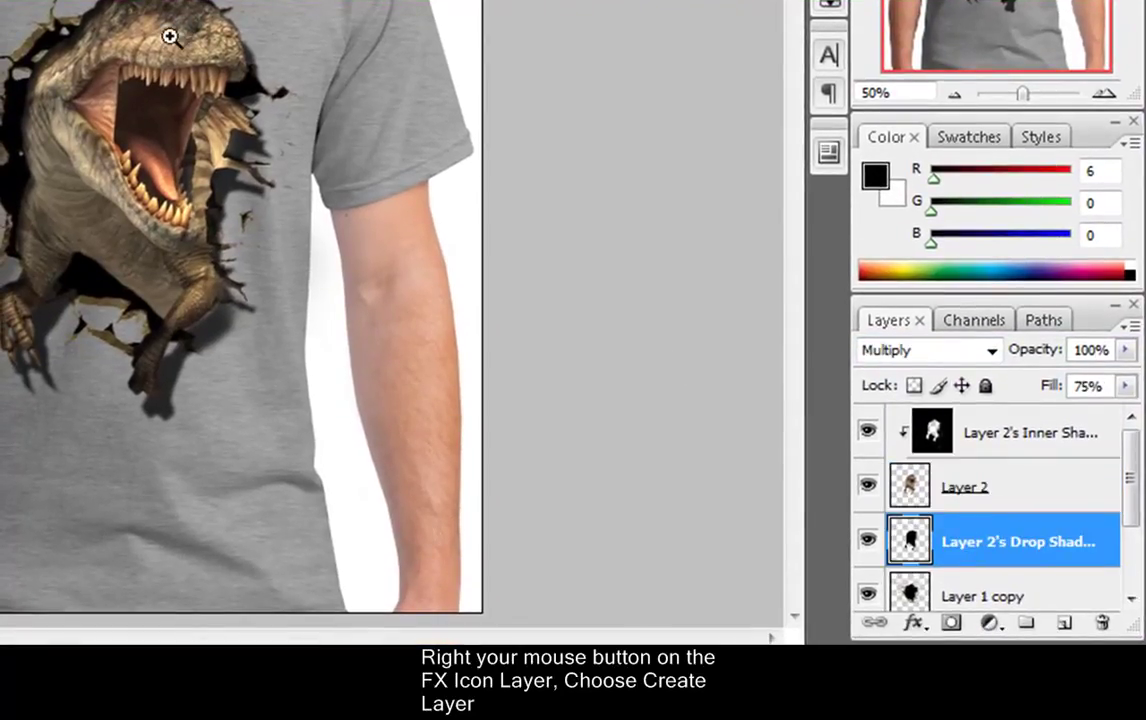
Erase the stray drop shadow to the right of the dinosaur and beside its jaw.
{"action": "left_click_drag", "start_coordinate": [20, 30], "coordinate": [427, 504]}
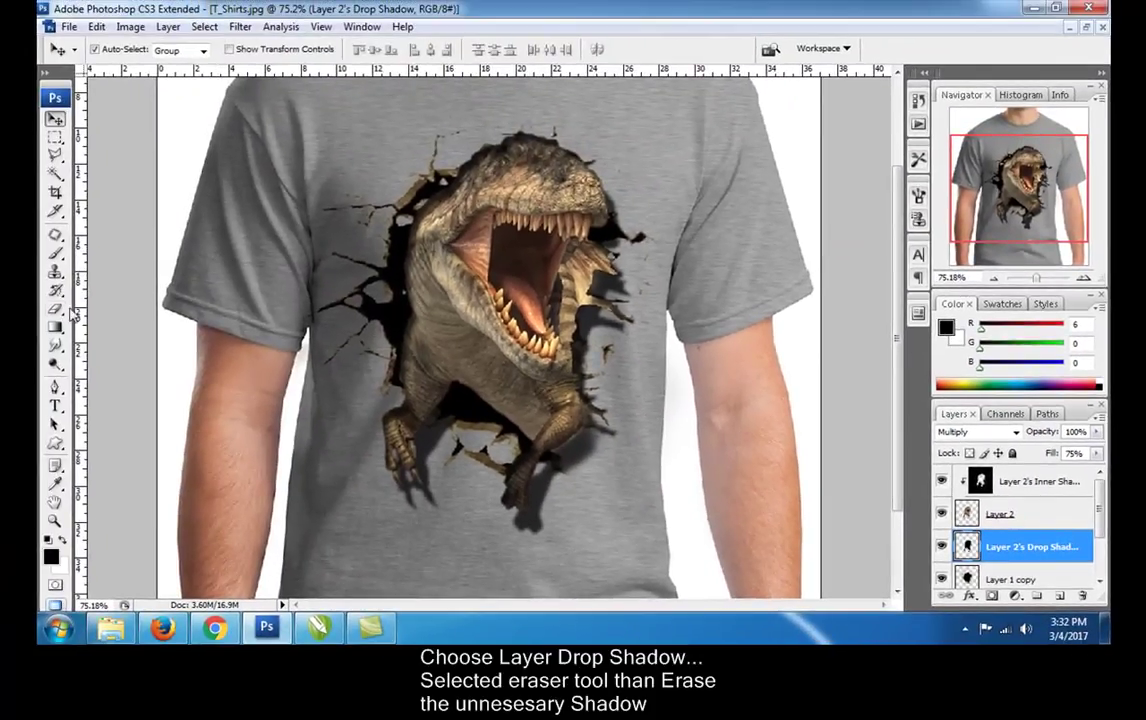
{"action": "left_click", "coordinate": [55, 309]}
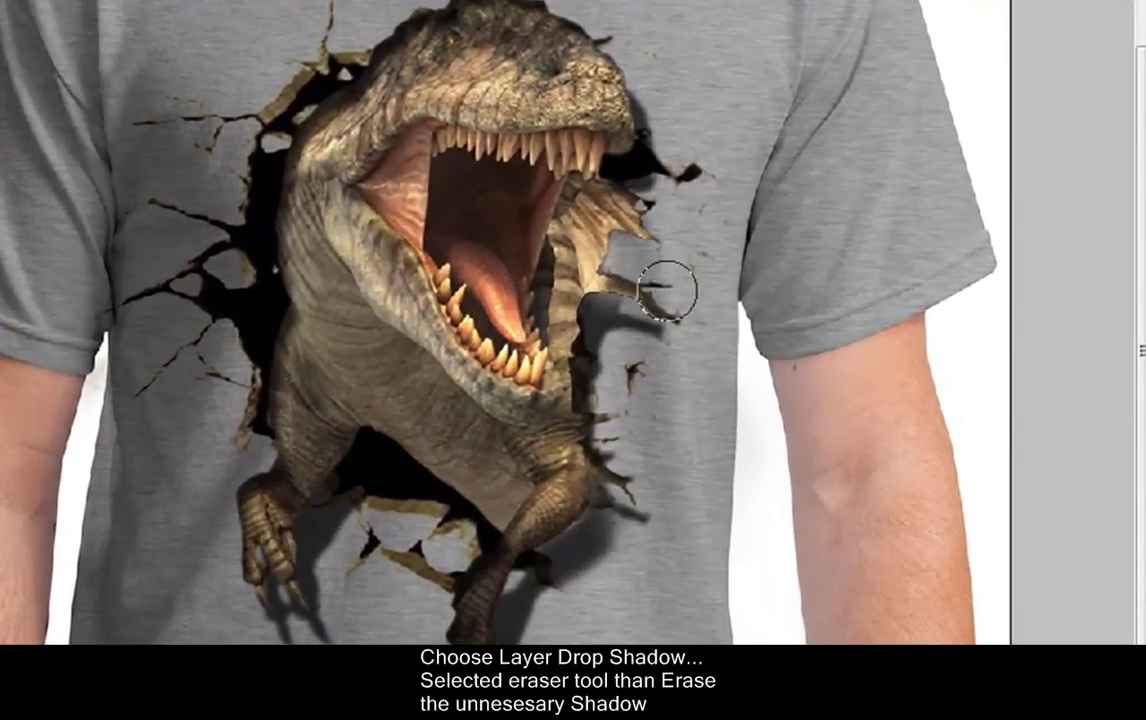
{"action": "mouse_move", "coordinate": [667, 291]}
{"action": "left_mouse_down"}
{"action": "mouse_move", "coordinate": [596, 430]}
{"action": "mouse_move", "coordinate": [617, 457]}
{"action": "left_mouse_up"}
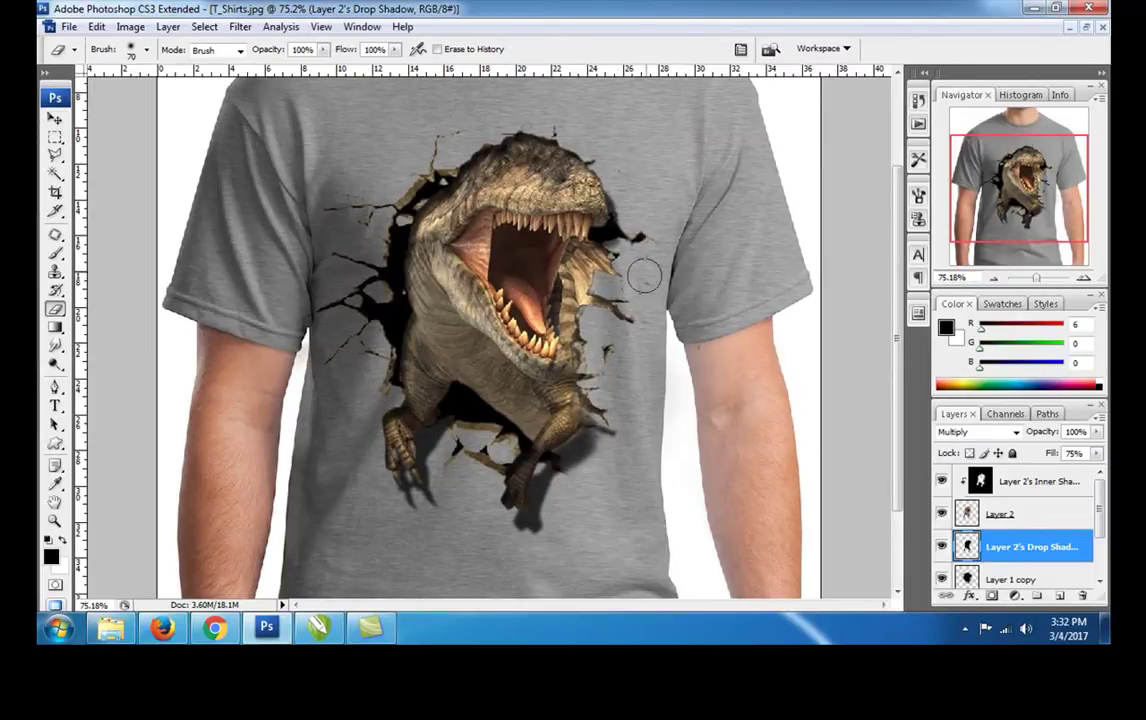
{"action": "left_click_drag", "start_coordinate": [638, 338], "coordinate": [617, 333]}
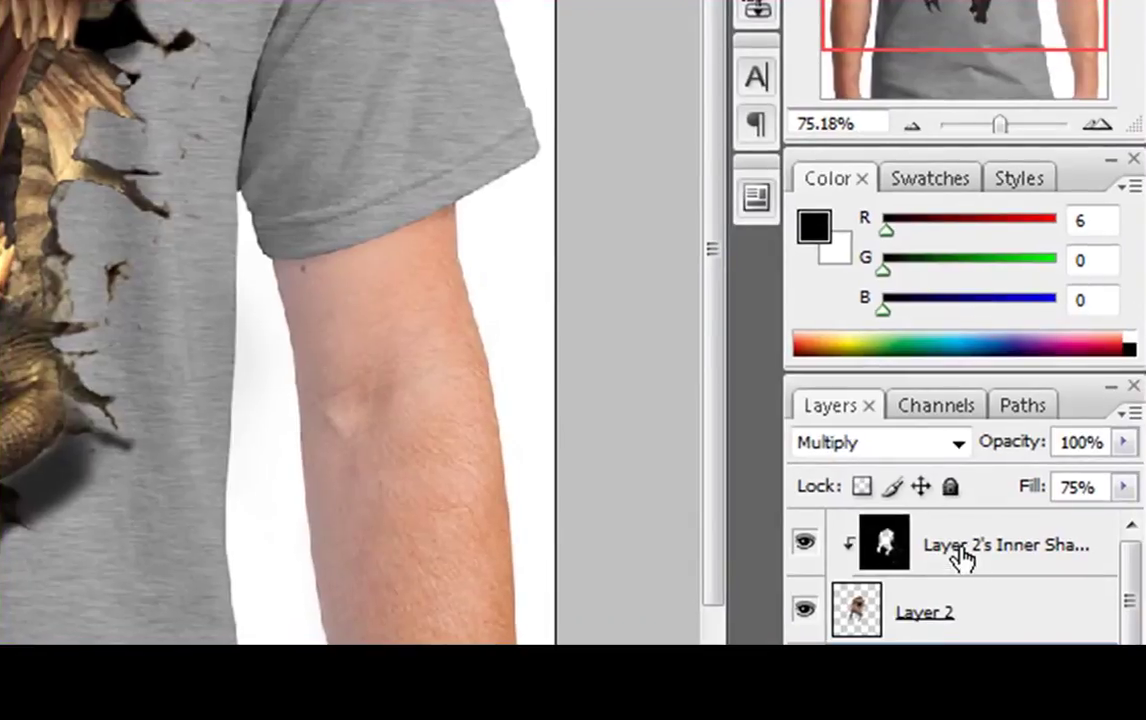
On Layer 2's Inner Shadow layer, erase the darkening across the dinosaur's head.
{"action": "left_click", "coordinate": [958, 552]}
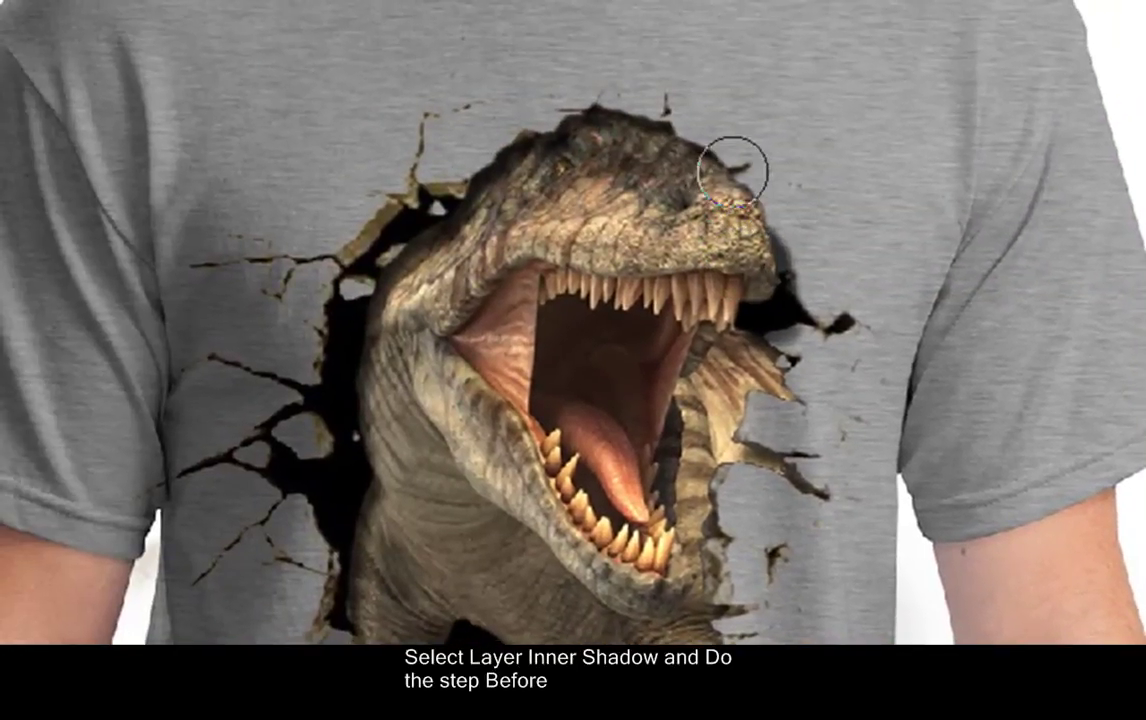
{"action": "mouse_move", "coordinate": [722, 164]}
{"action": "left_mouse_down"}
{"action": "mouse_move", "coordinate": [652, 123]}
{"action": "mouse_move", "coordinate": [512, 159]}
{"action": "mouse_move", "coordinate": [524, 194]}
{"action": "mouse_move", "coordinate": [536, 188]}
{"action": "mouse_move", "coordinate": [532, 164]}
{"action": "mouse_move", "coordinate": [606, 118]}
{"action": "mouse_move", "coordinate": [696, 161]}
{"action": "mouse_move", "coordinate": [767, 227]}
{"action": "left_mouse_up"}
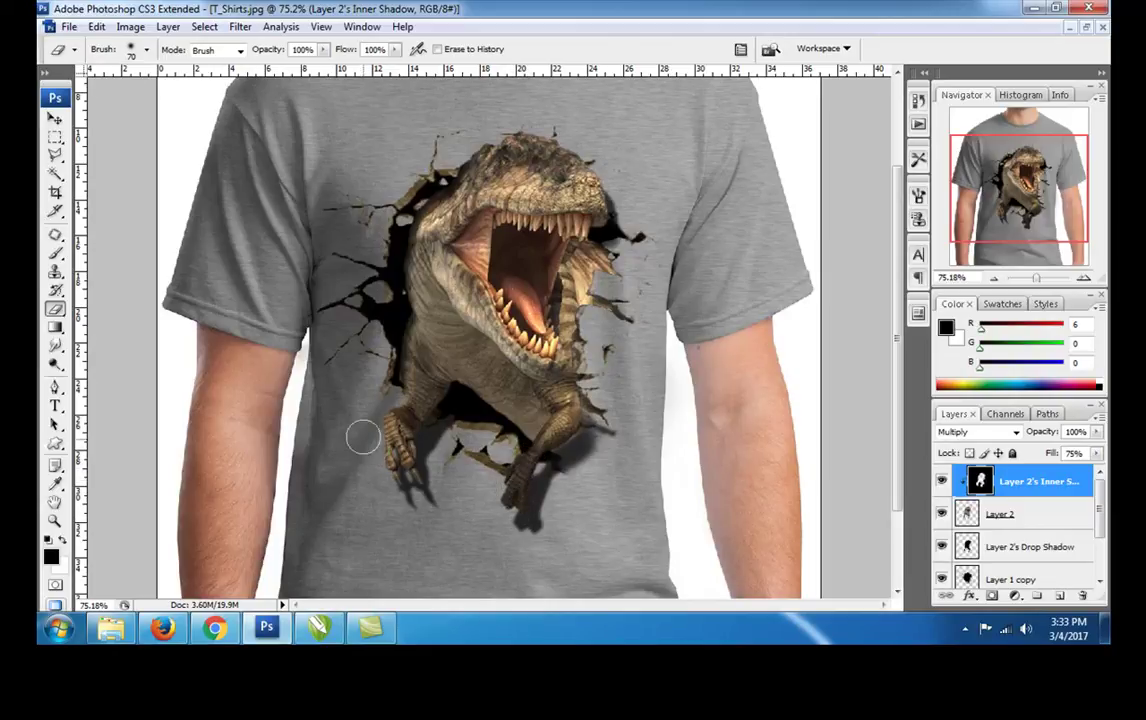
{"action": "left_click", "coordinate": [56, 118]}
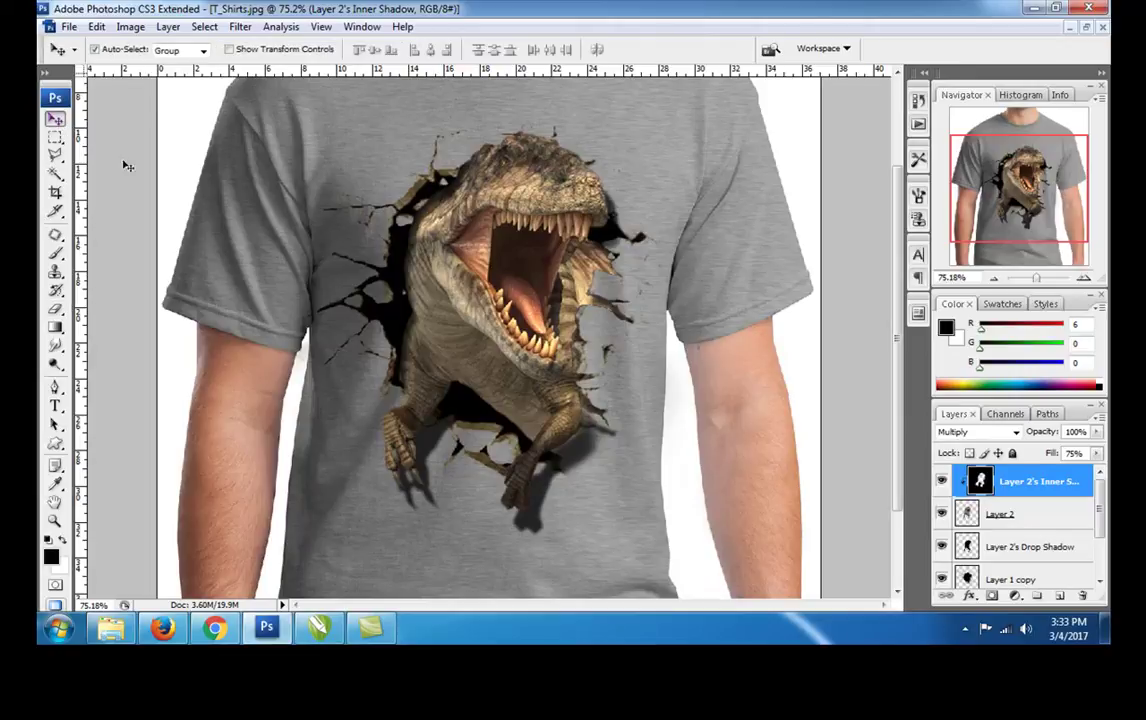
{"action": "left_click", "coordinate": [432, 343]}
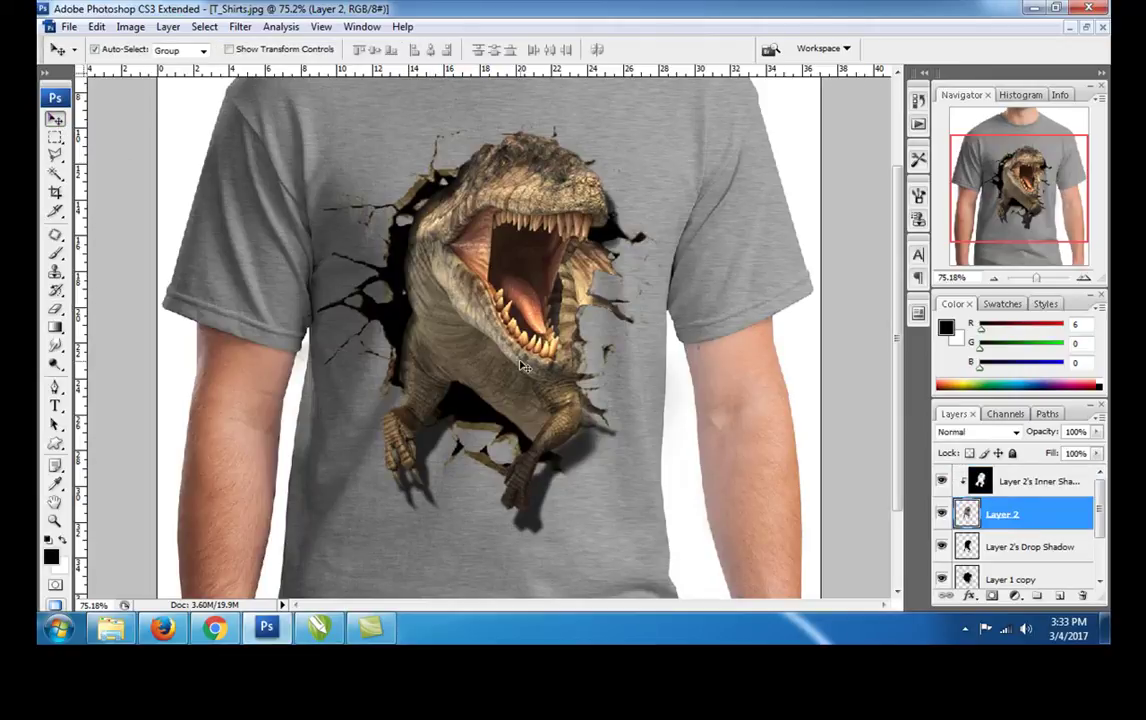